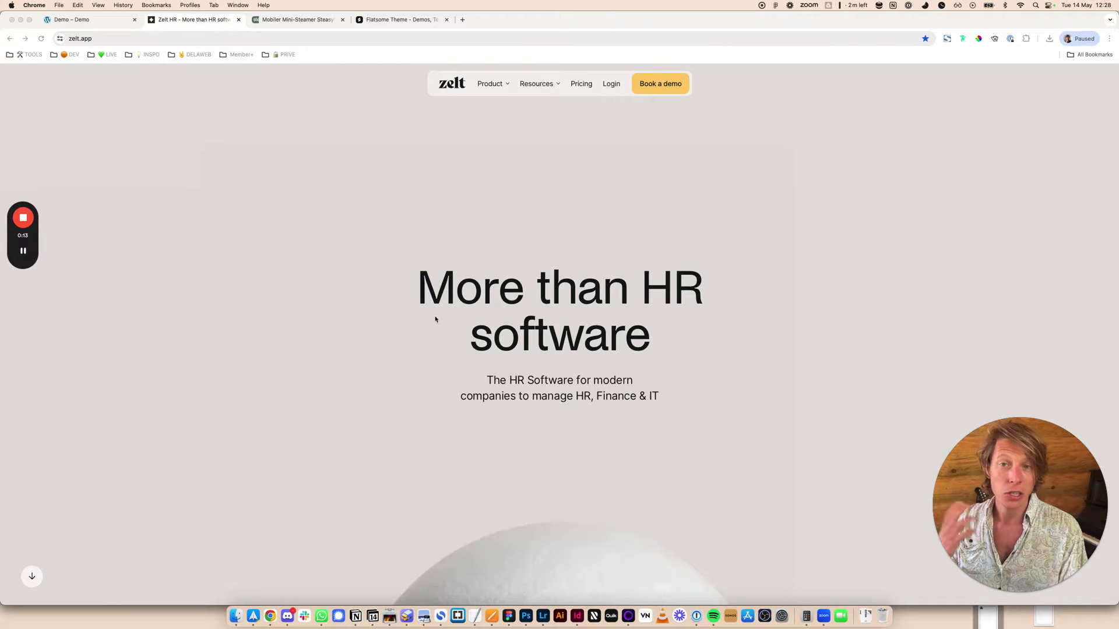
Show the steasy.ch mini-steamer homepage as another floating header example.
{"action": "left_click", "coordinate": [315, 24]}
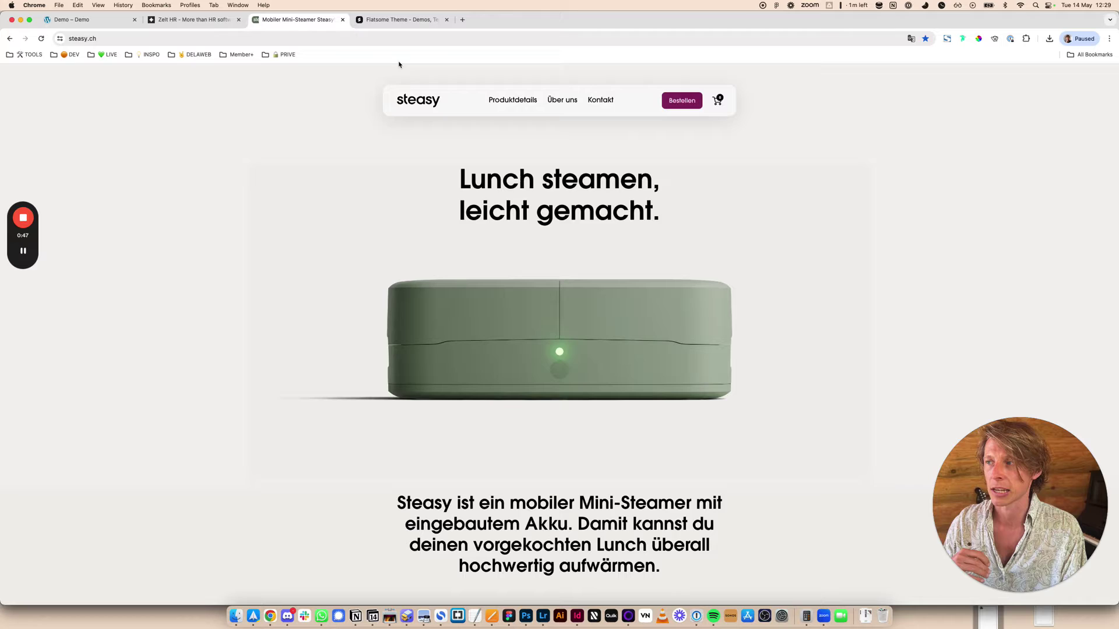
Show the sebdelaweb.com homepage with its floating rounded header.
{"action": "left_click", "coordinate": [406, 20]}
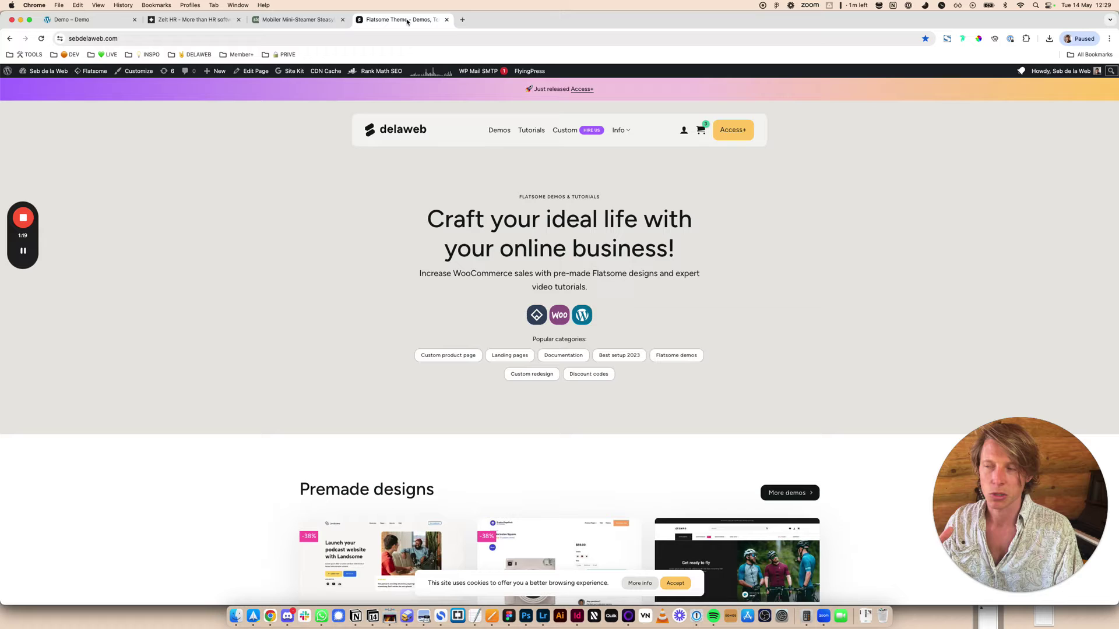
Switch to the demo.sebdelaweb.com page with its bare 'This is a simple headline' layout.
{"action": "mouse_move", "coordinate": [382, 71]}
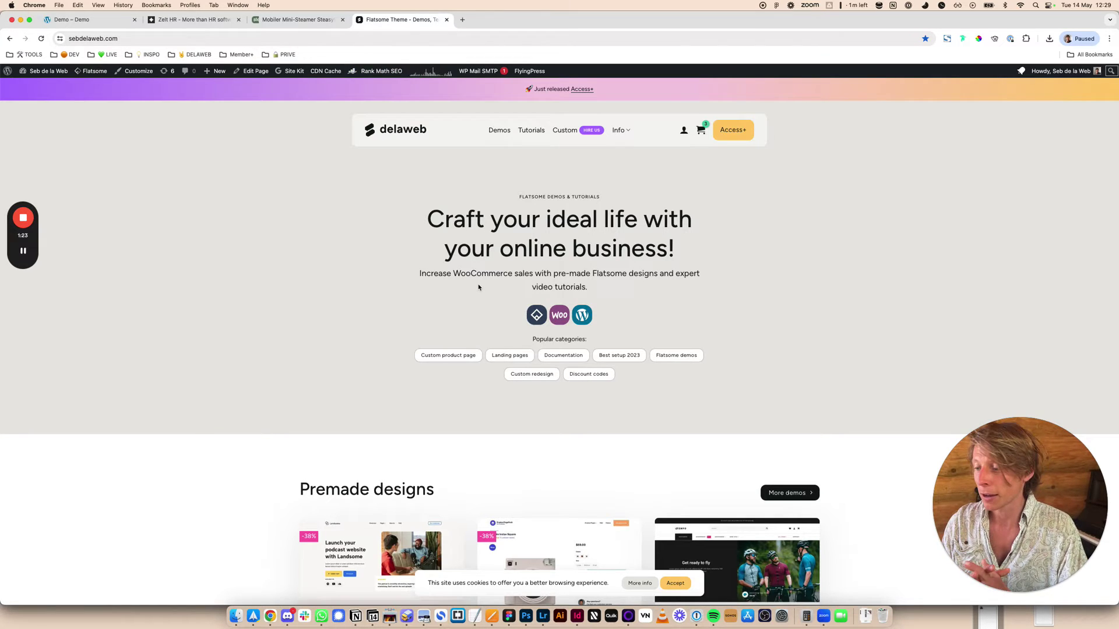
{"action": "left_click", "coordinate": [106, 20]}
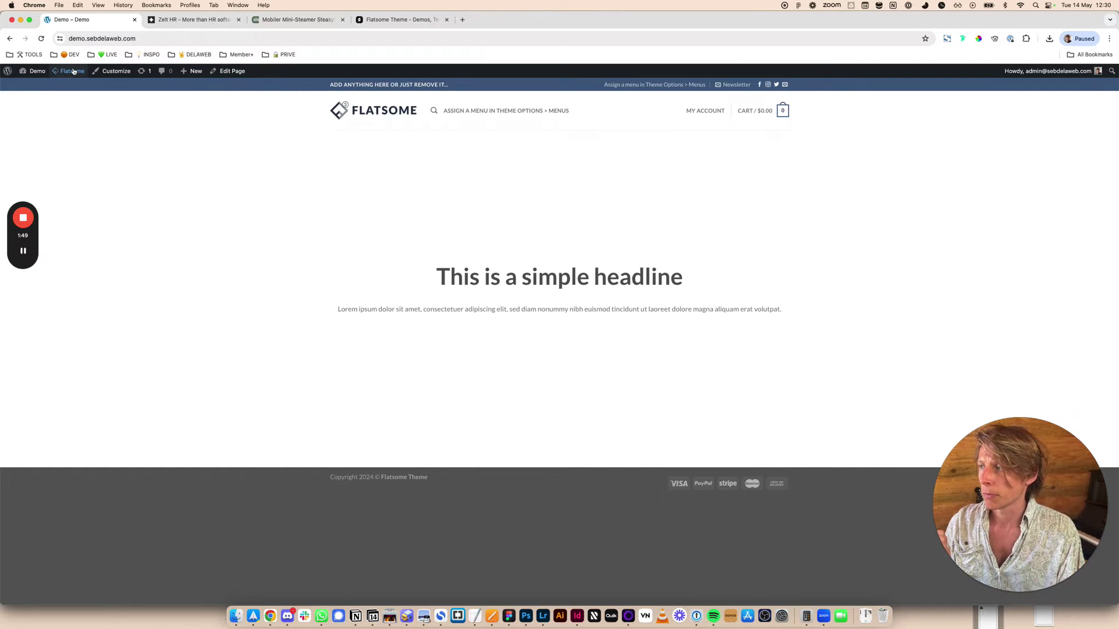
Sample the delaweb site's background grey #E8E6E2 with the eyedropper.
{"action": "mouse_move", "coordinate": [74, 72]}
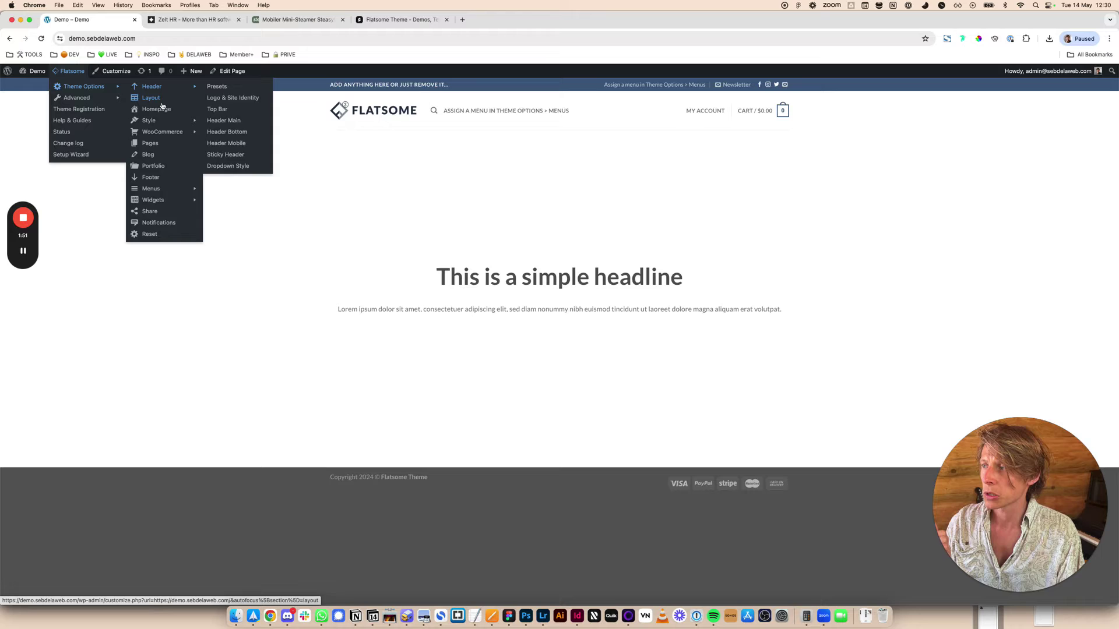
{"action": "left_click", "coordinate": [162, 101]}
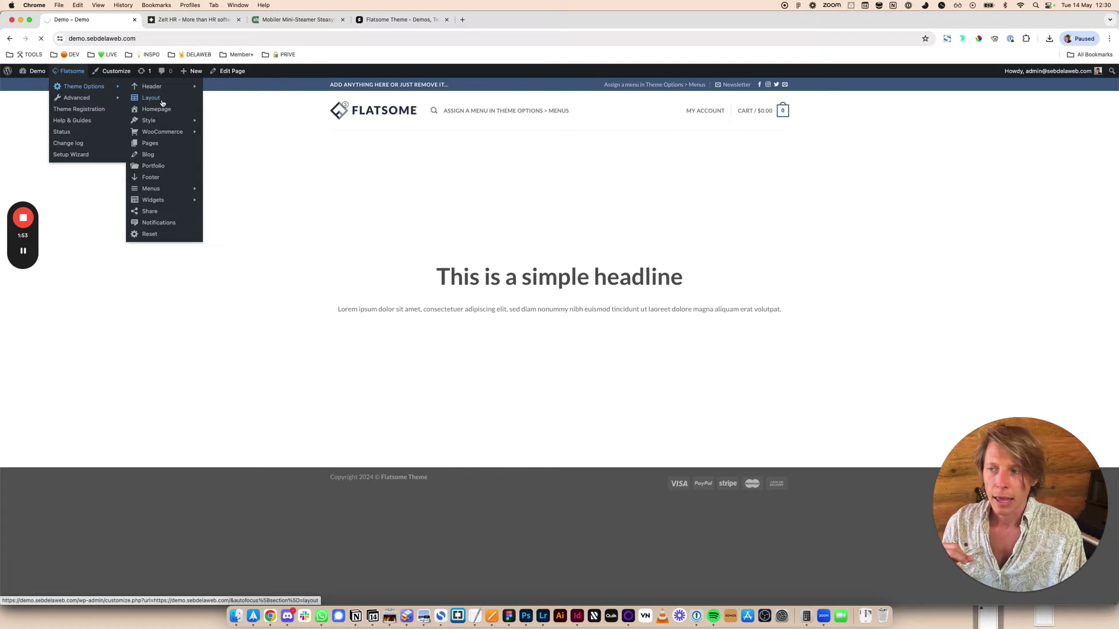
{"action": "left_click", "coordinate": [377, 22]}
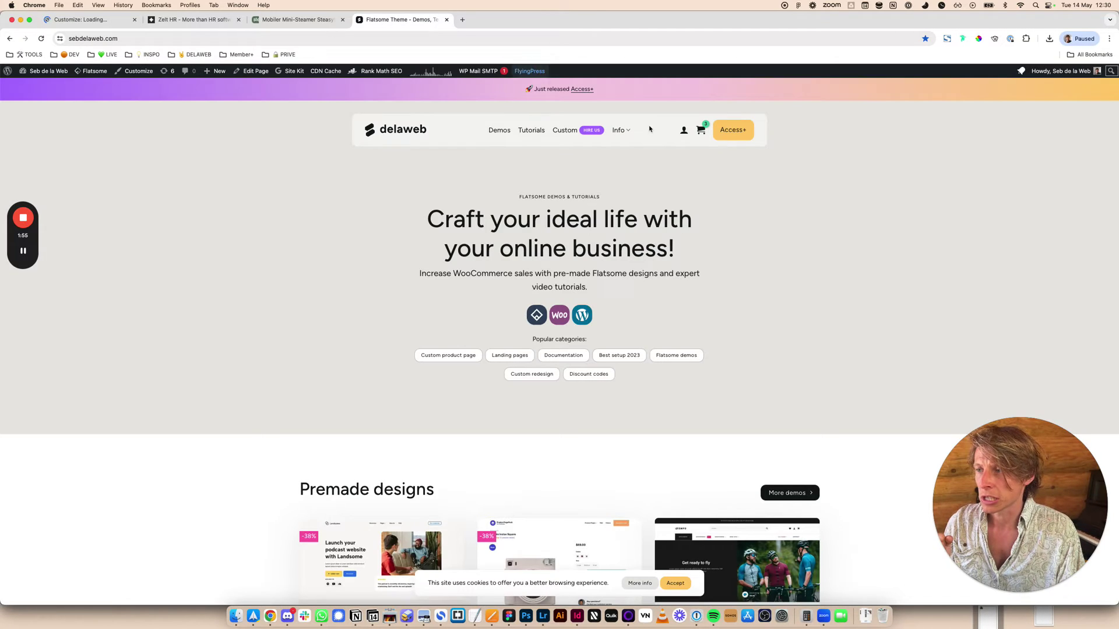
{"action": "left_click", "coordinate": [995, 39]}
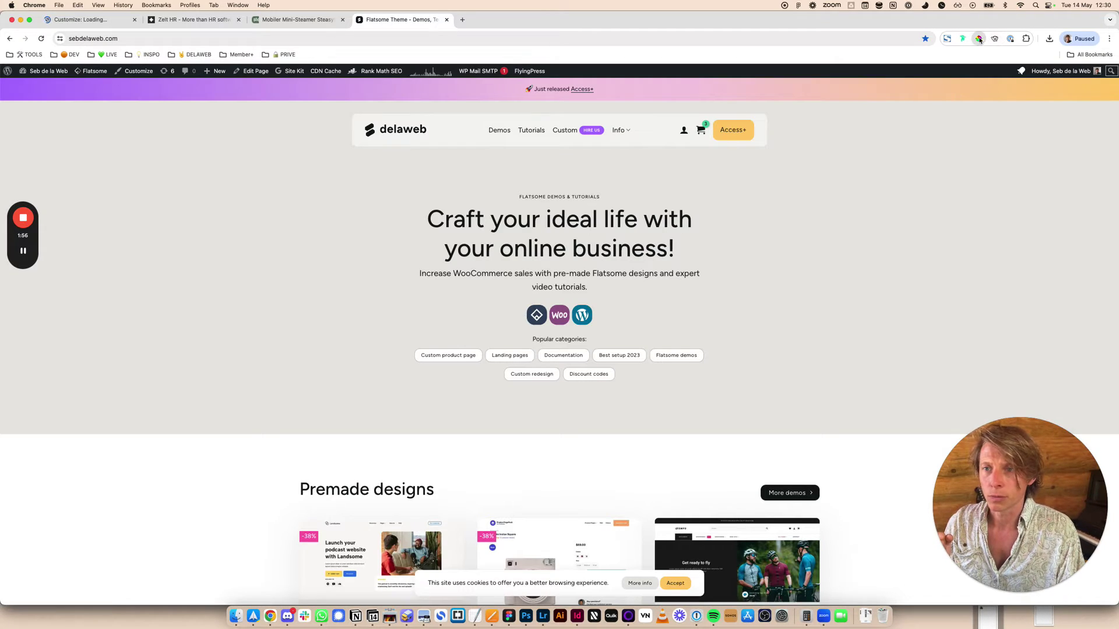
{"action": "left_click", "coordinate": [827, 172]}
{"action": "key", "text": "super+1"}
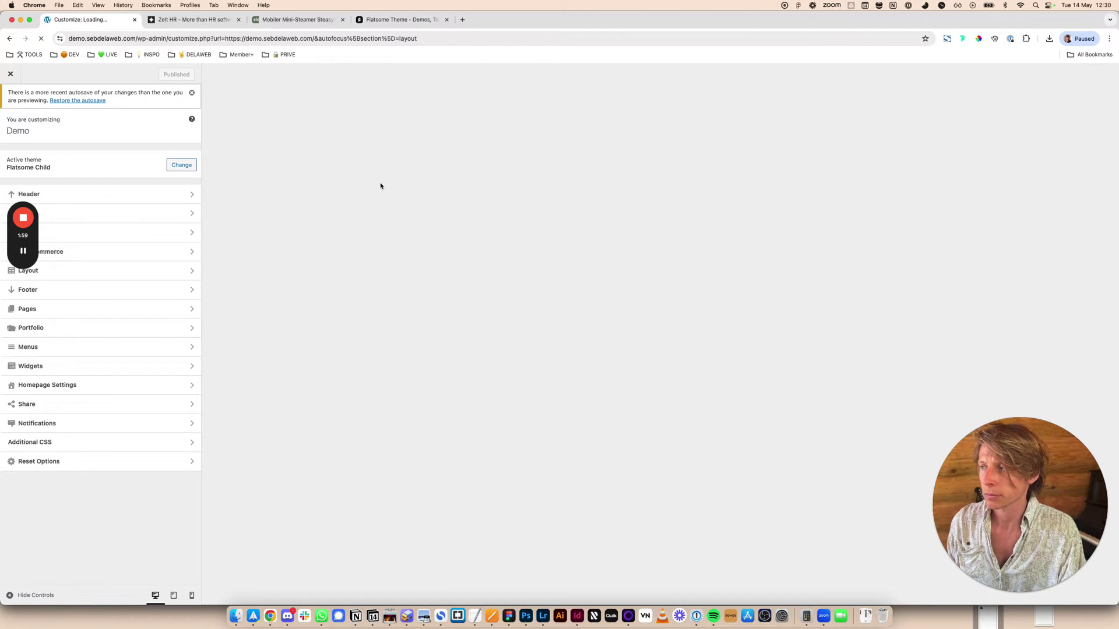
{"action": "left_click_drag", "start_coordinate": [43, 169], "coordinate": [61, 375]}
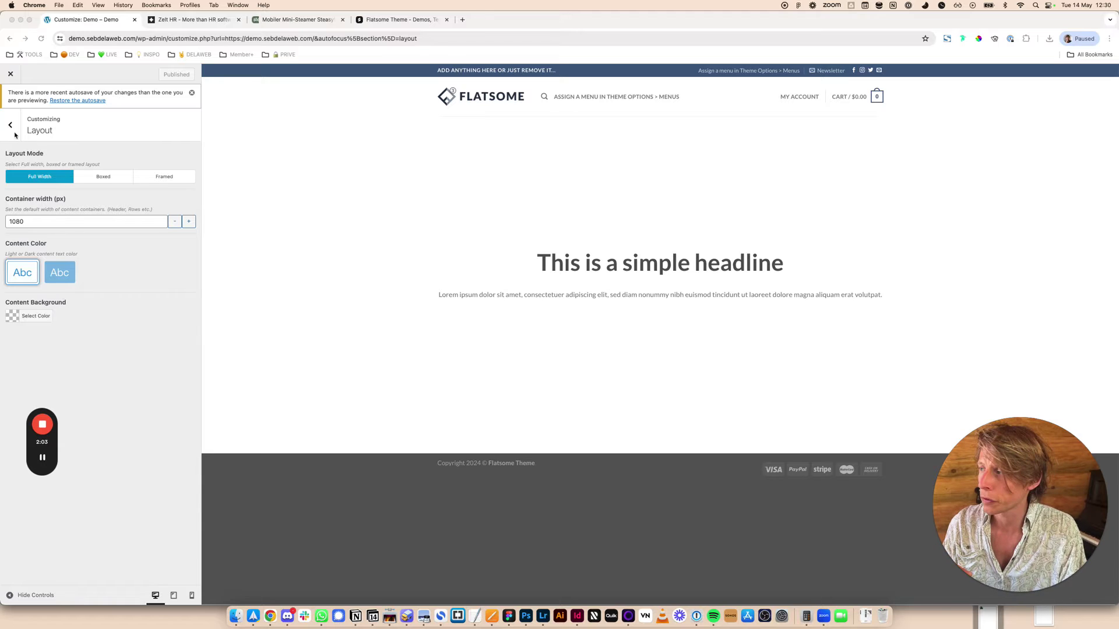
Paste #e8e6e2 as the Layout Content Background colour and publish.
{"action": "left_click", "coordinate": [14, 135]}
{"action": "left_click", "coordinate": [10, 124]}
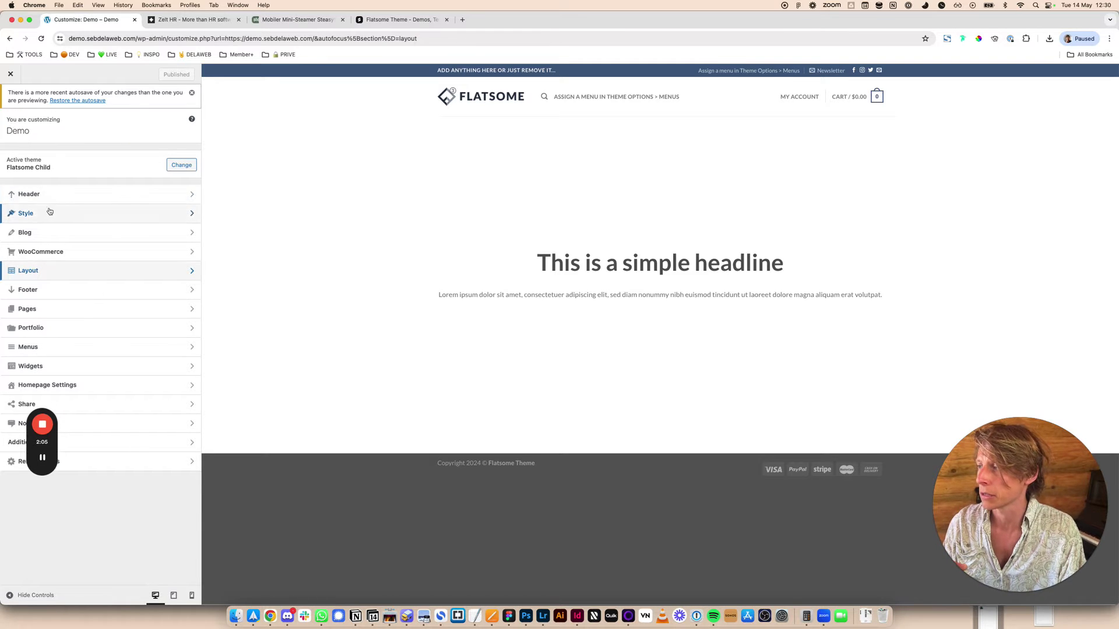
{"action": "left_click", "coordinate": [54, 275]}
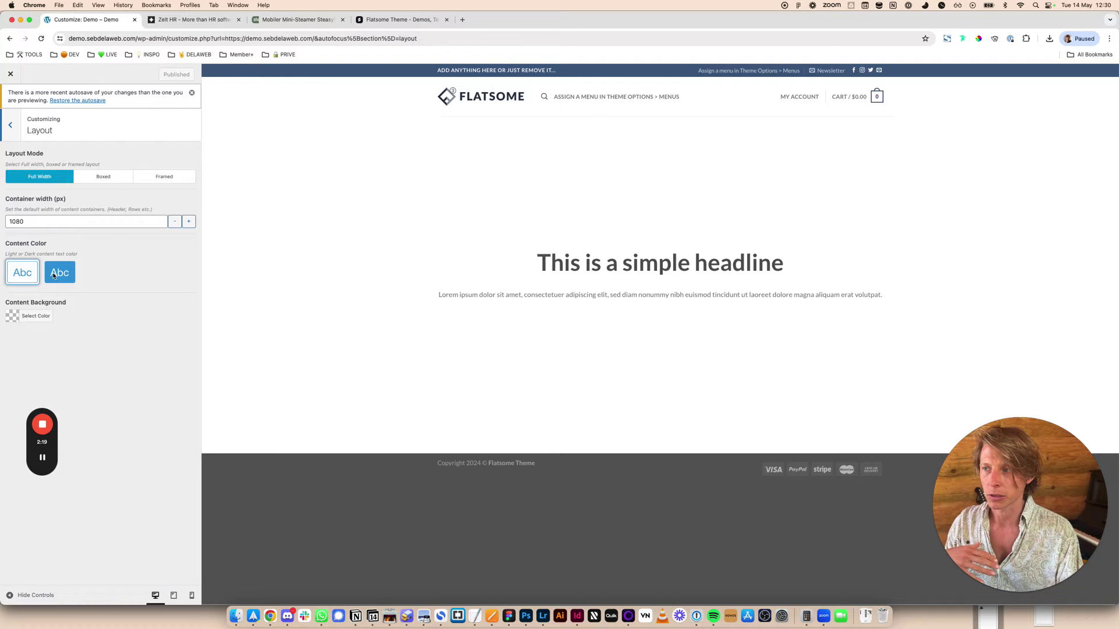
{"action": "left_click", "coordinate": [46, 318]}
{"action": "type", "text": "#e8e6e2"}
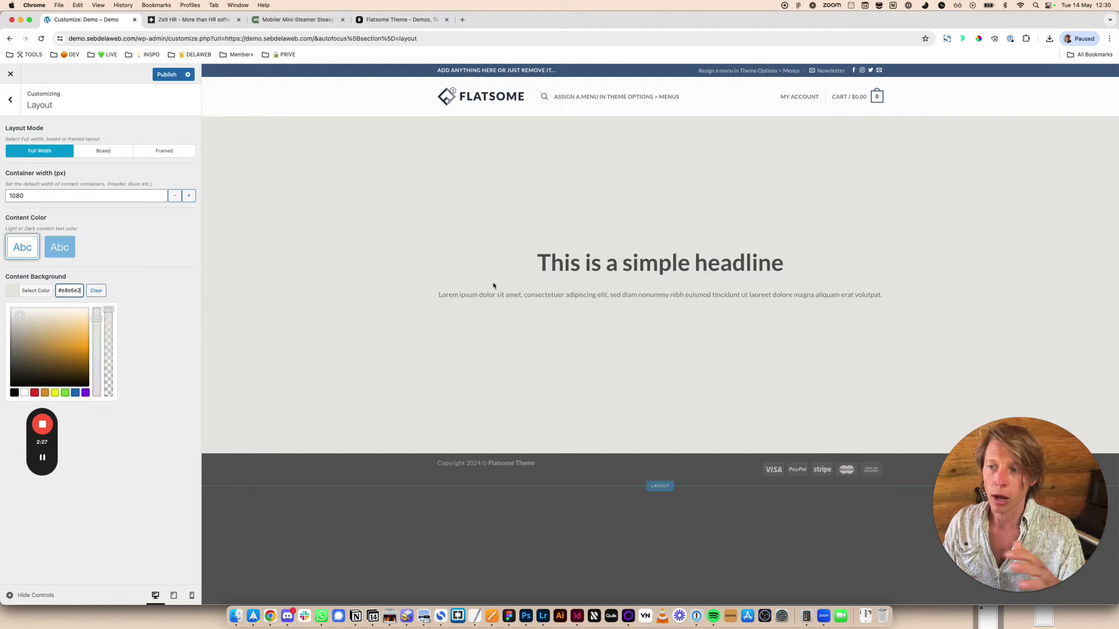
{"action": "left_click", "coordinate": [167, 75]}
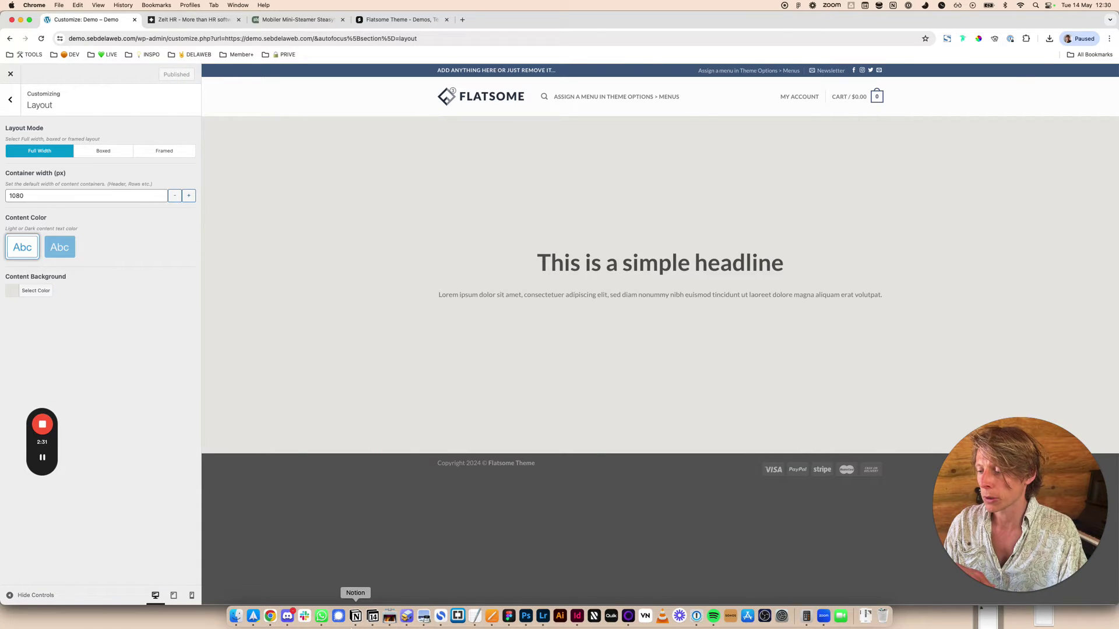
{"action": "left_click", "coordinate": [356, 616]}
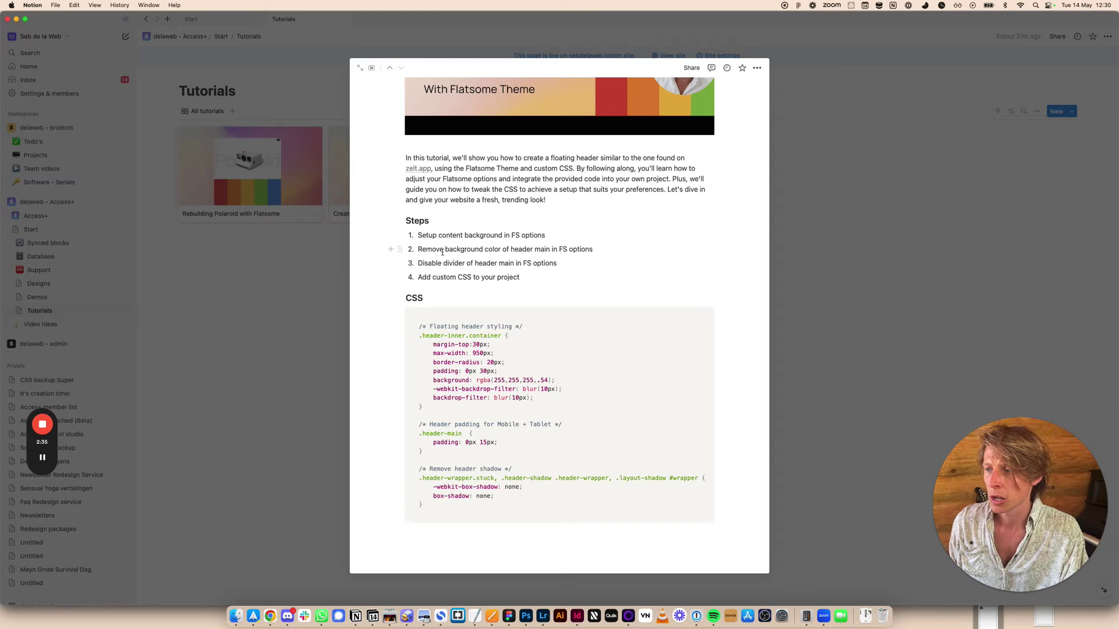
{"action": "left_click_drag", "start_coordinate": [435, 251], "coordinate": [593, 249]}
{"action": "key", "text": "super+Tab"}
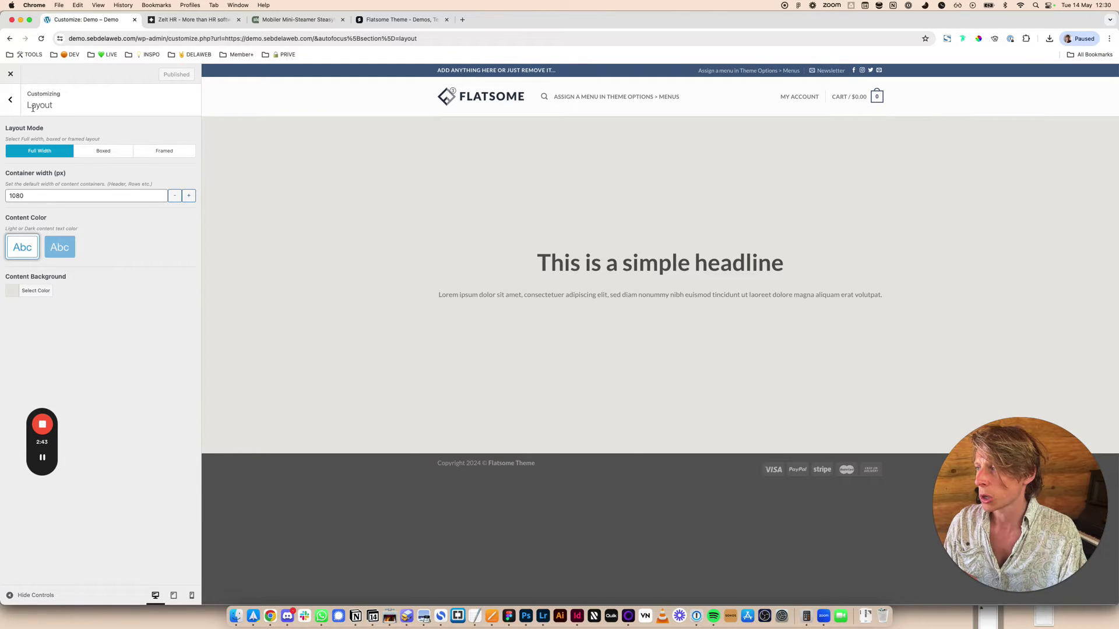
Drag the Header Main background colour's opacity to zero so it is fully transparent.
{"action": "left_click", "coordinate": [10, 100]}
{"action": "left_click", "coordinate": [43, 169]}
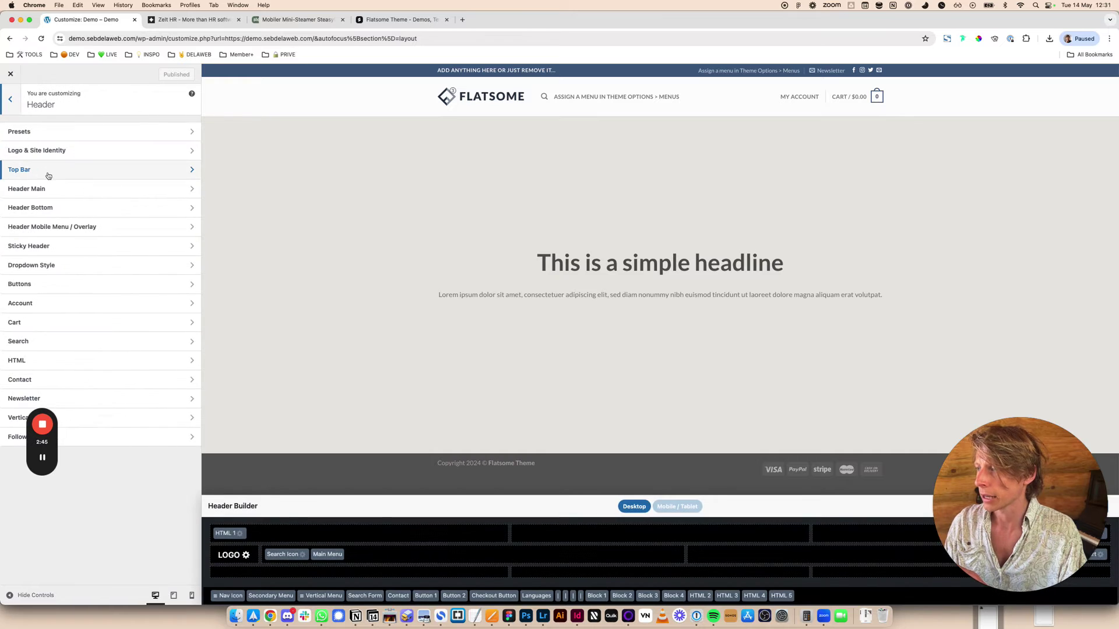
{"action": "left_click", "coordinate": [67, 193]}
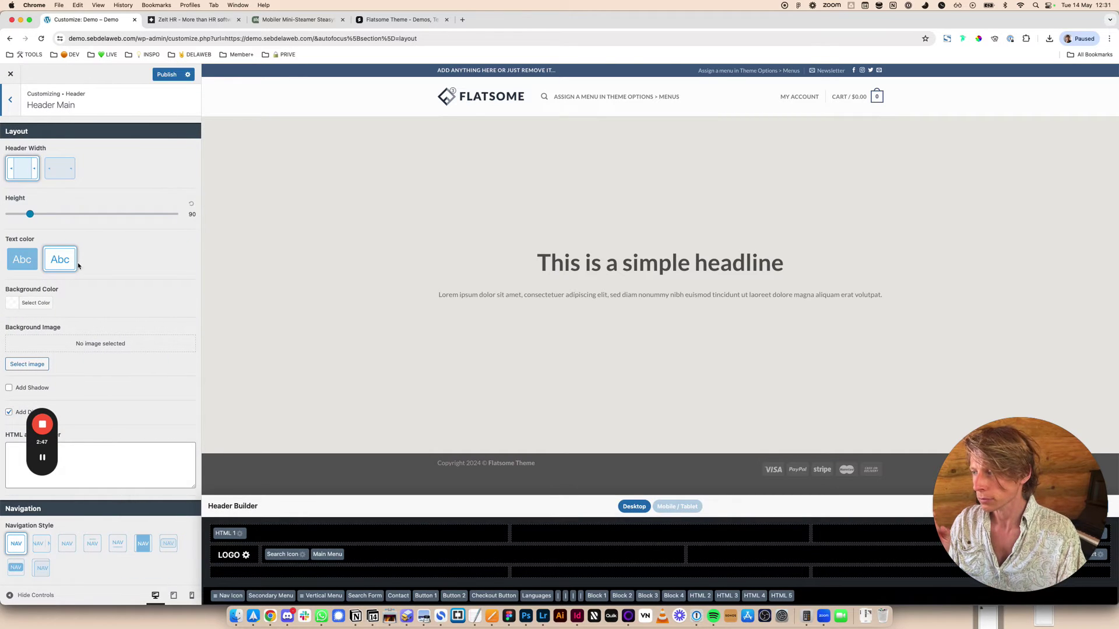
{"action": "left_click", "coordinate": [36, 303]}
{"action": "scroll", "coordinate": [99, 297], "scroll_direction": "down", "scroll_amount": 1}
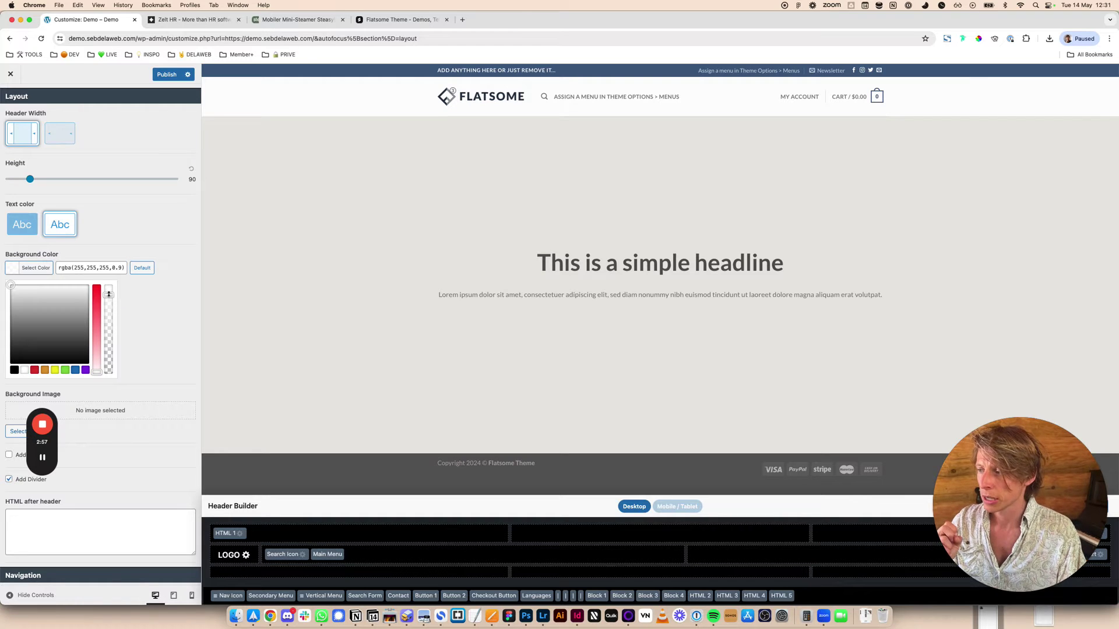
{"action": "left_click_drag", "start_coordinate": [108, 294], "coordinate": [109, 369]}
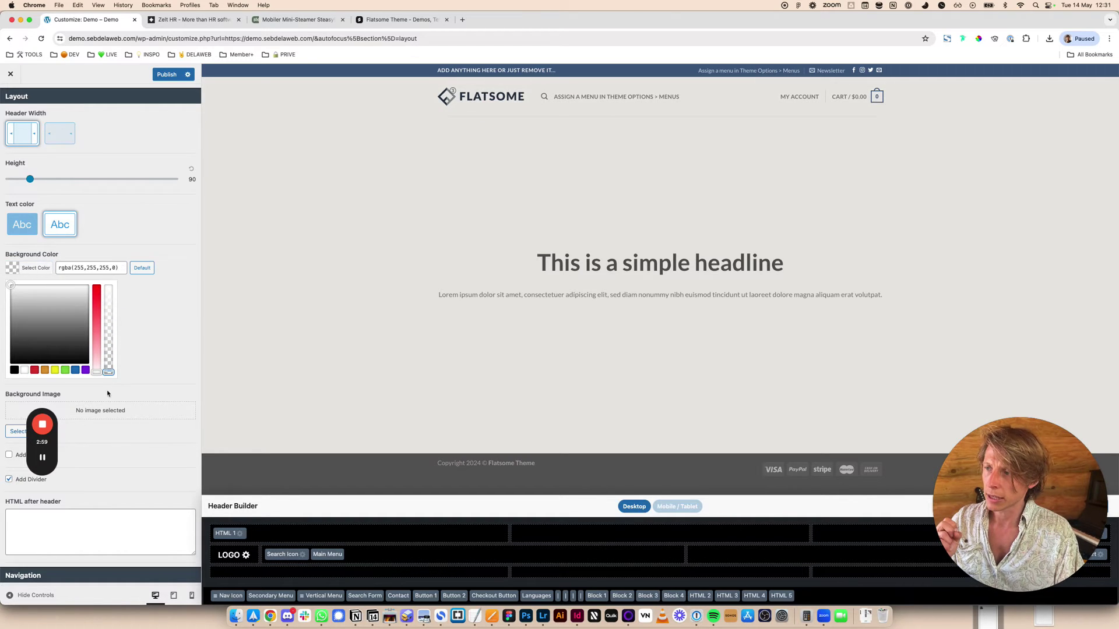
{"action": "left_click", "coordinate": [567, 159]}
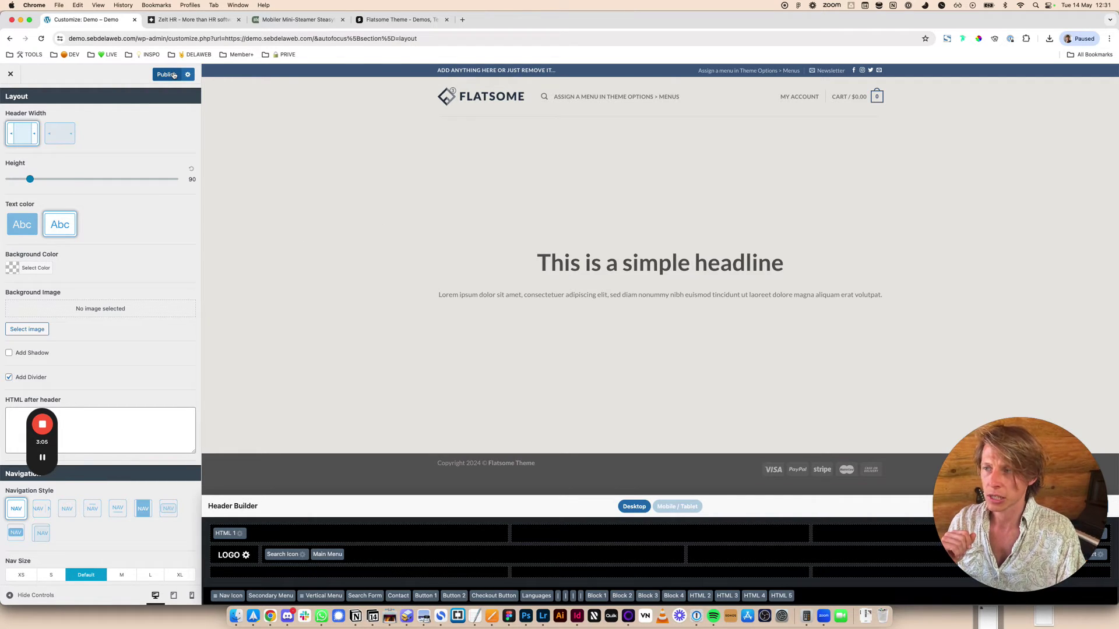
Mark the disable-header-divider step in the Notion tutorial.
{"action": "key", "text": "super+Tab"}
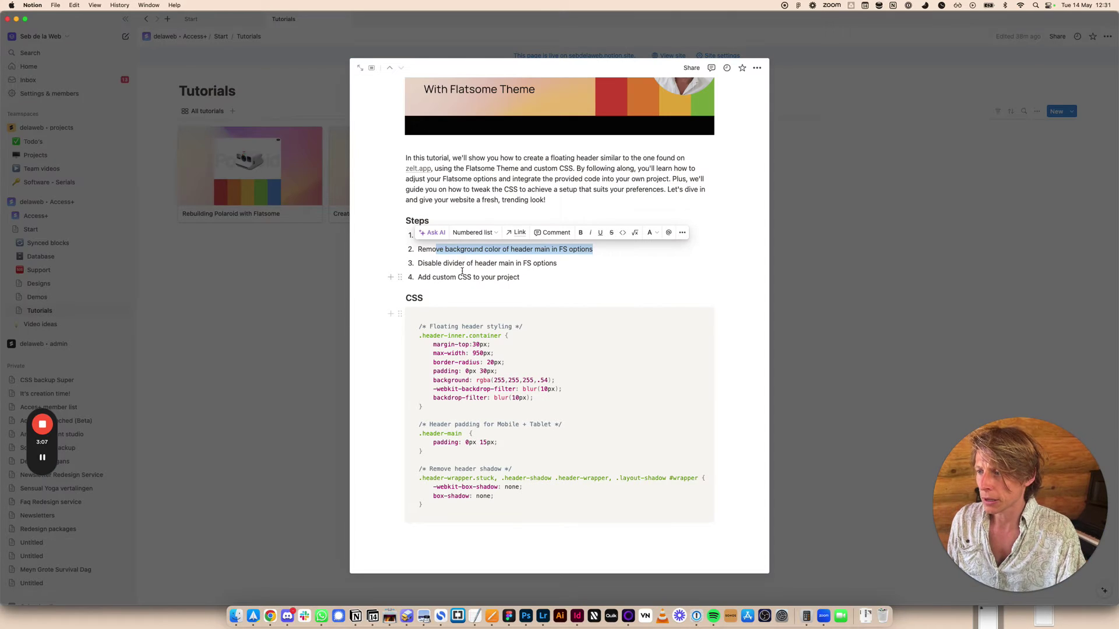
{"action": "left_click_drag", "start_coordinate": [418, 263], "coordinate": [518, 263]}
{"action": "key", "text": "super+Tab"}
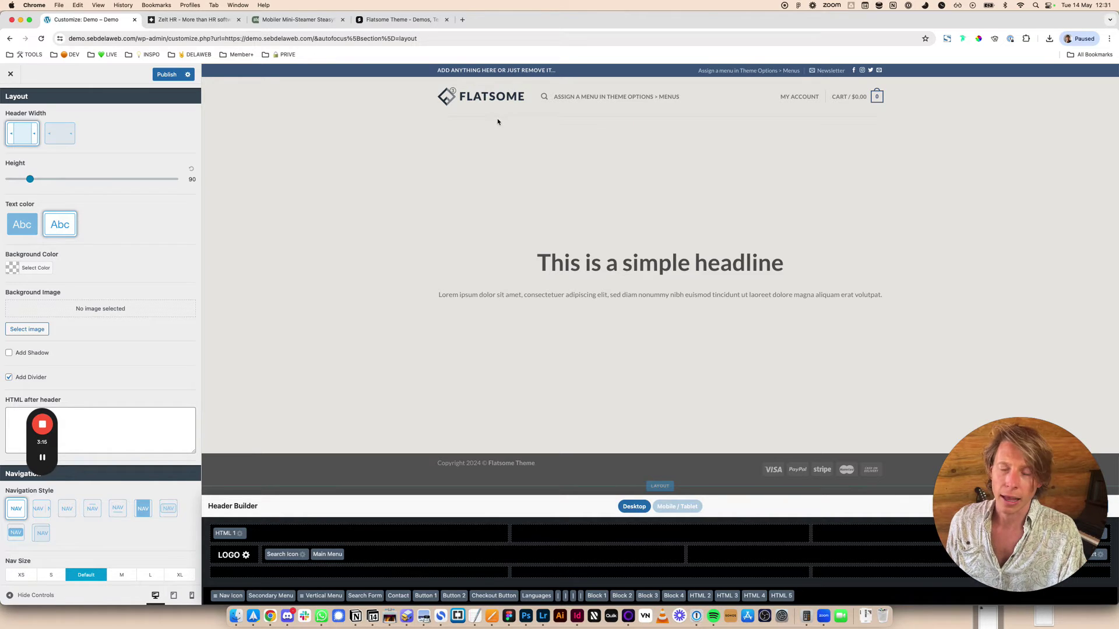
Uncheck Add Divider under Header Main and publish the header changes.
{"action": "left_click", "coordinate": [9, 377]}
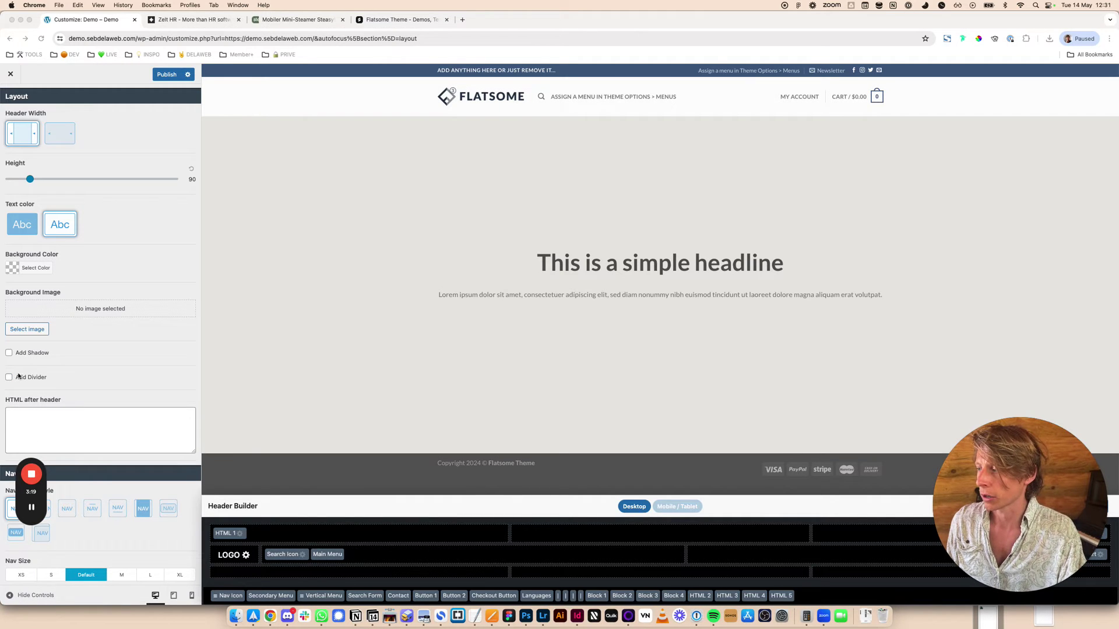
{"action": "left_click", "coordinate": [169, 74]}
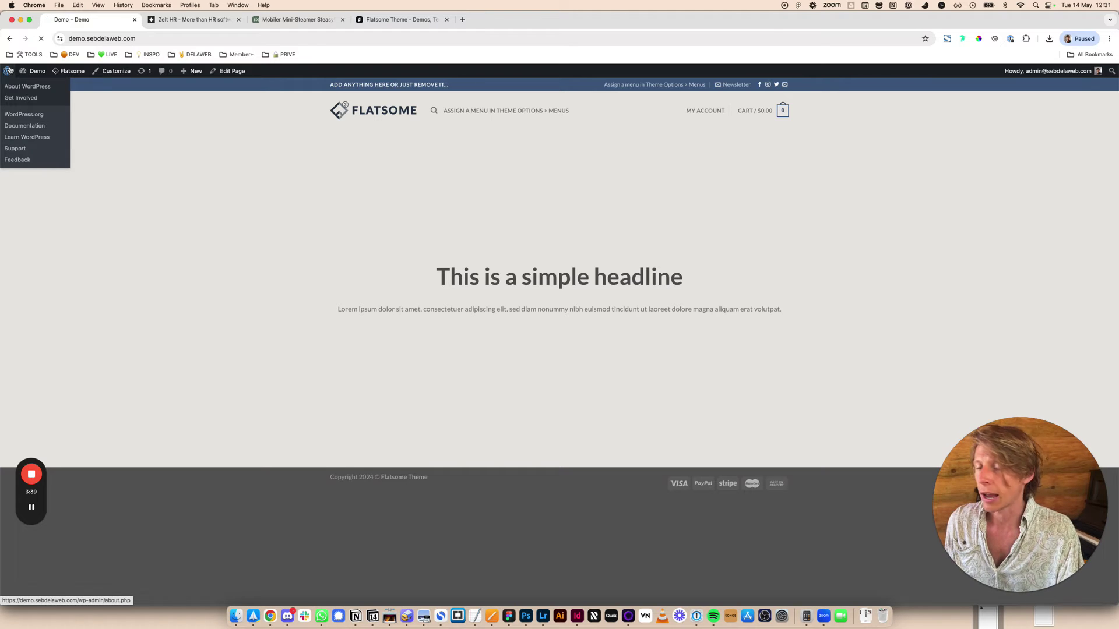
Check the child theme stylesheet and Flatsome's Advanced Custom CSS fields.
{"action": "left_click", "coordinate": [9, 71]}
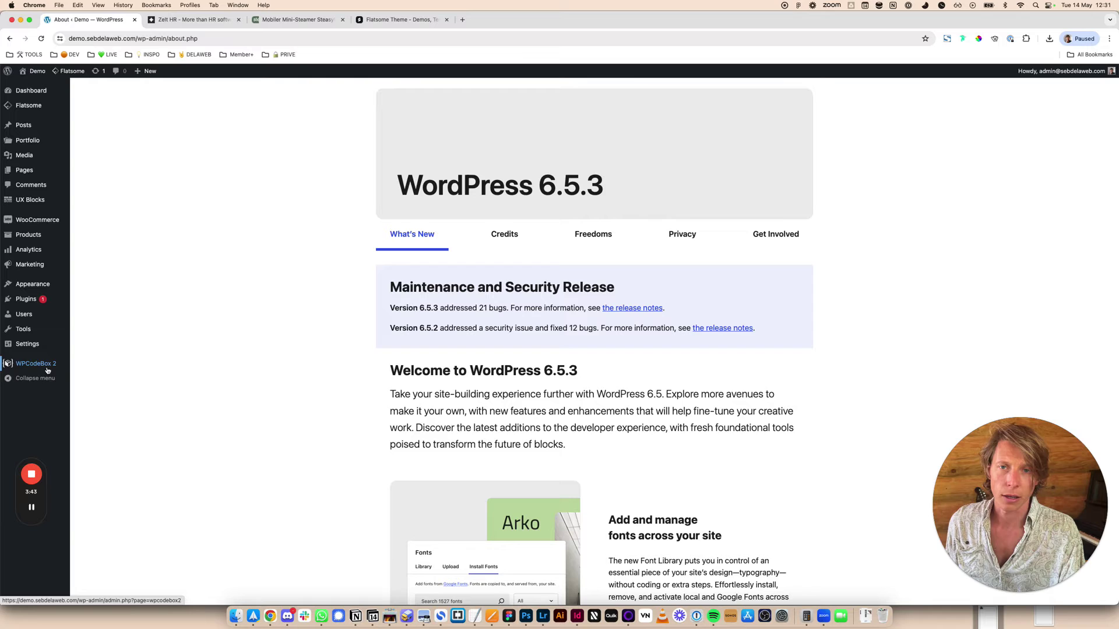
{"action": "mouse_move", "coordinate": [56, 289]}
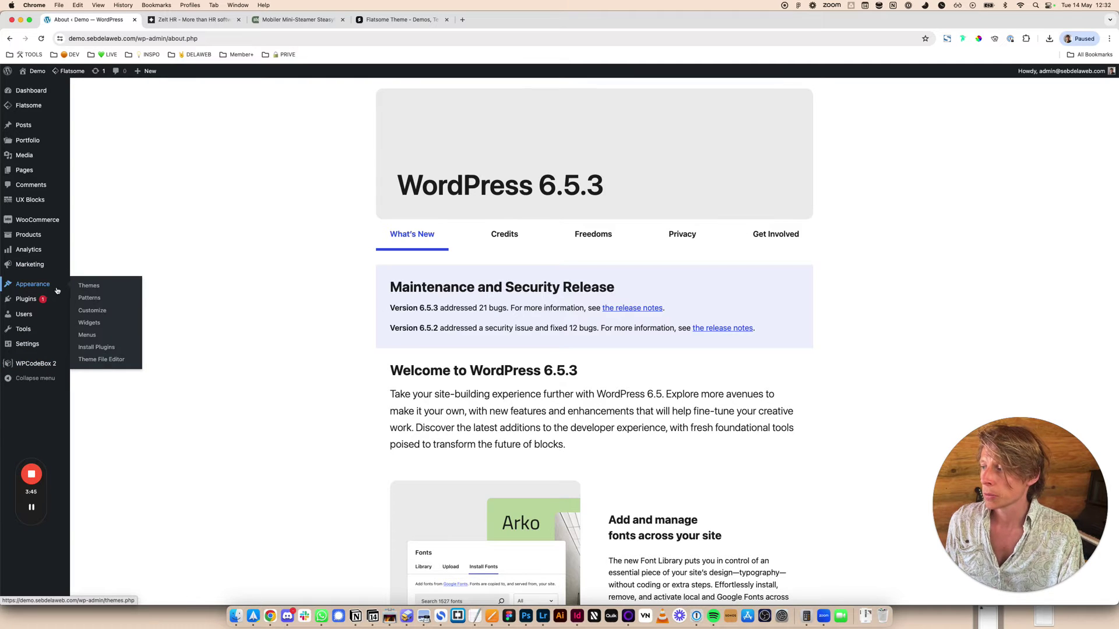
{"action": "left_click", "coordinate": [111, 361]}
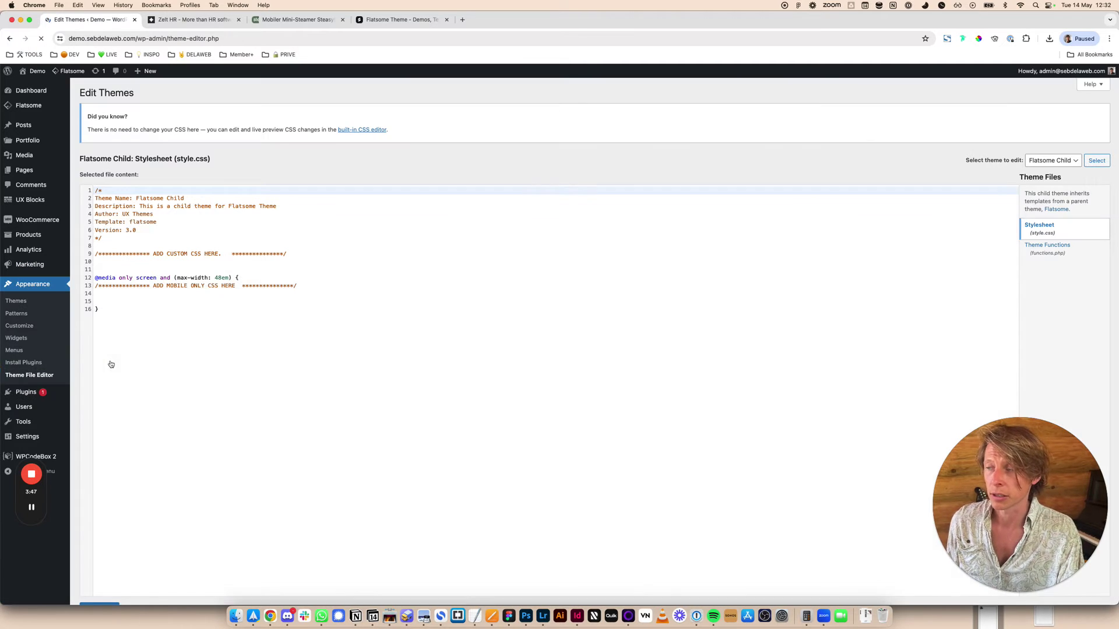
{"action": "left_click", "coordinate": [211, 318]}
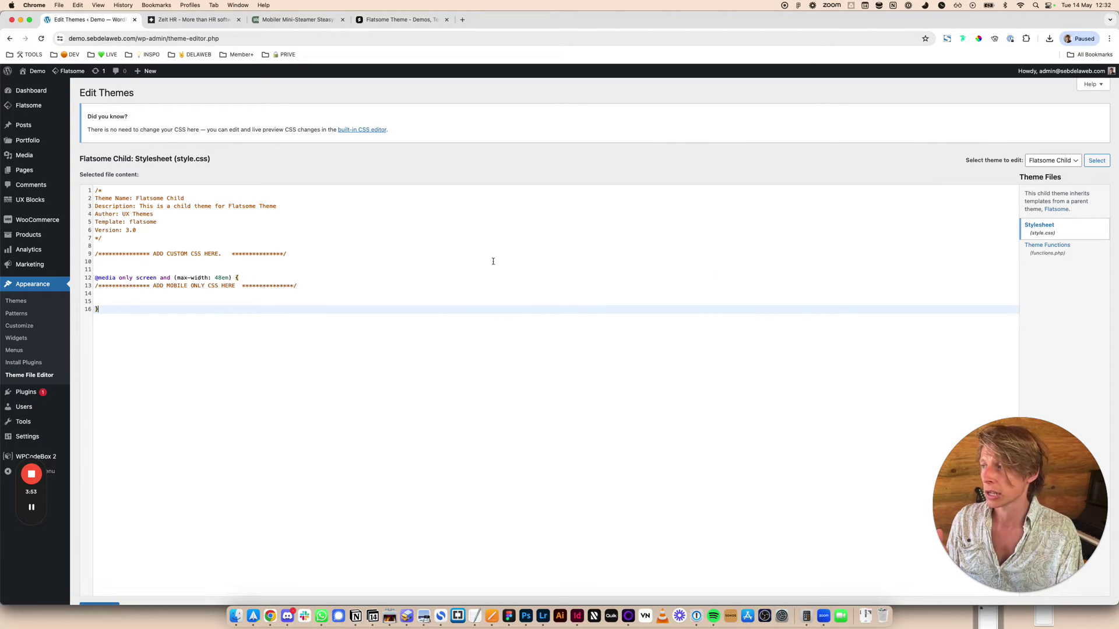
{"action": "mouse_move", "coordinate": [57, 111]}
{"action": "left_click", "coordinate": [111, 180]}
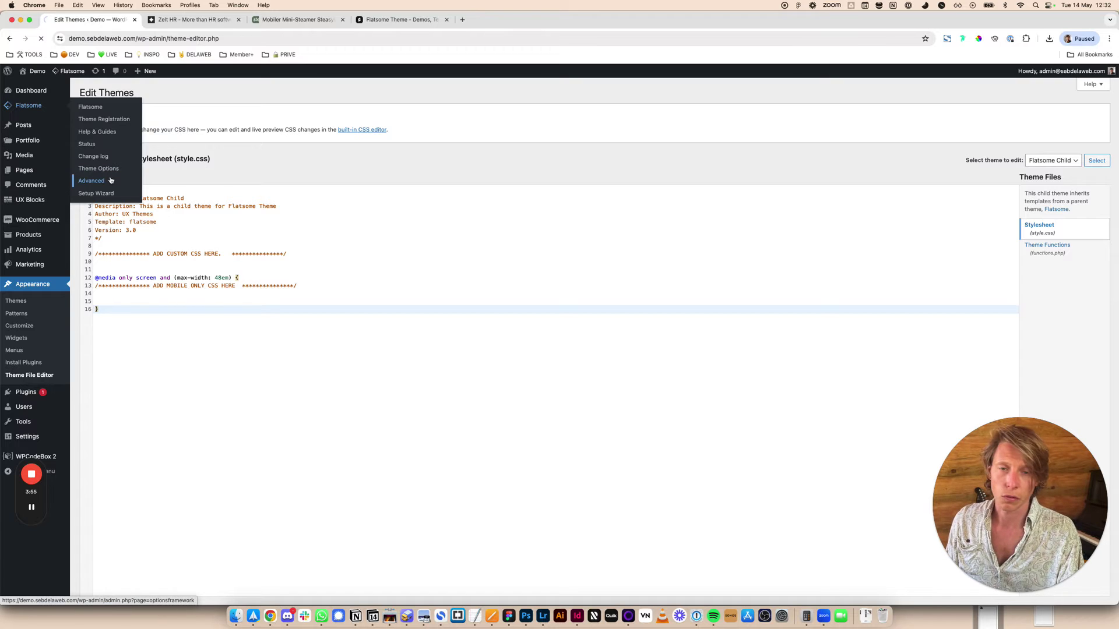
{"action": "left_click", "coordinate": [110, 177]}
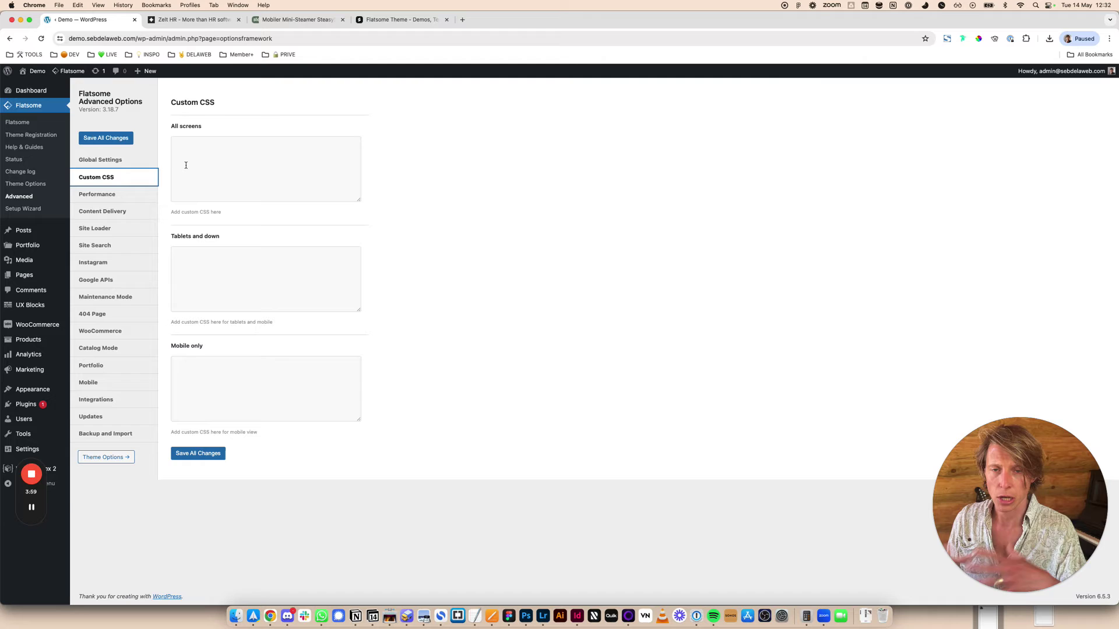
Open the empty Demo CSS snippet in WPCodeBox 2 and bring up the Notion CSS tutorial.
{"action": "mouse_move", "coordinate": [41, 513]}
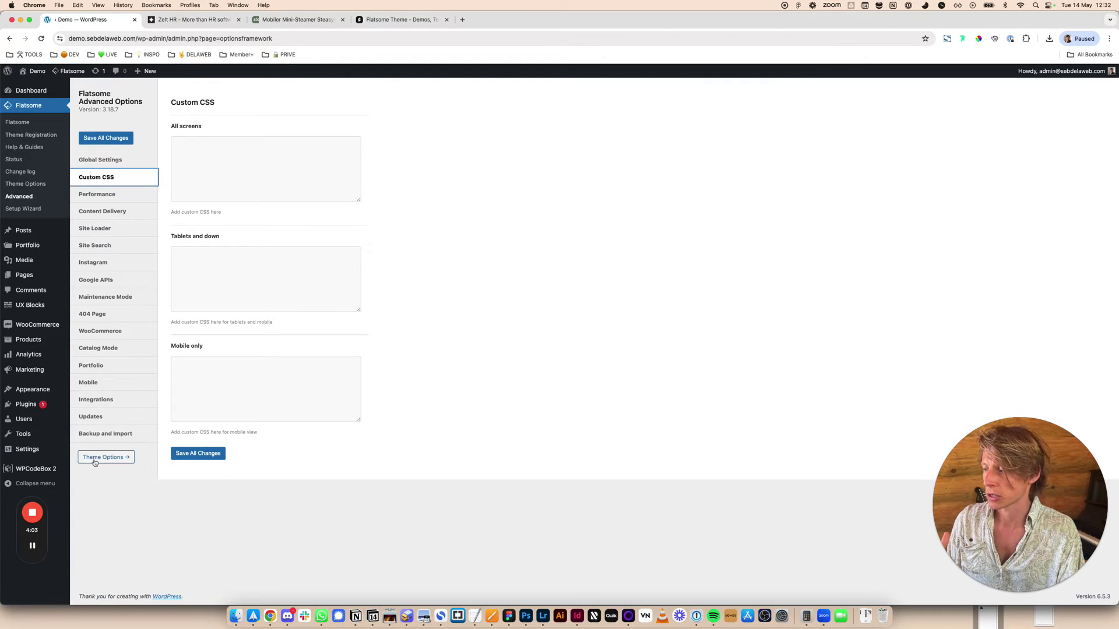
{"action": "left_click", "coordinate": [52, 473]}
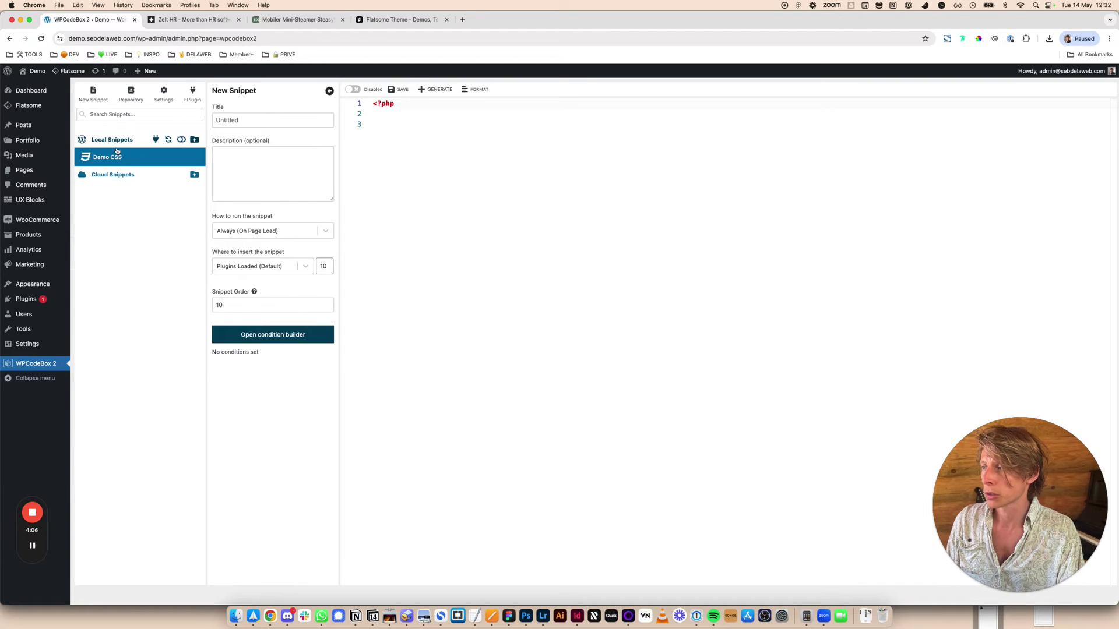
{"action": "left_click", "coordinate": [117, 153]}
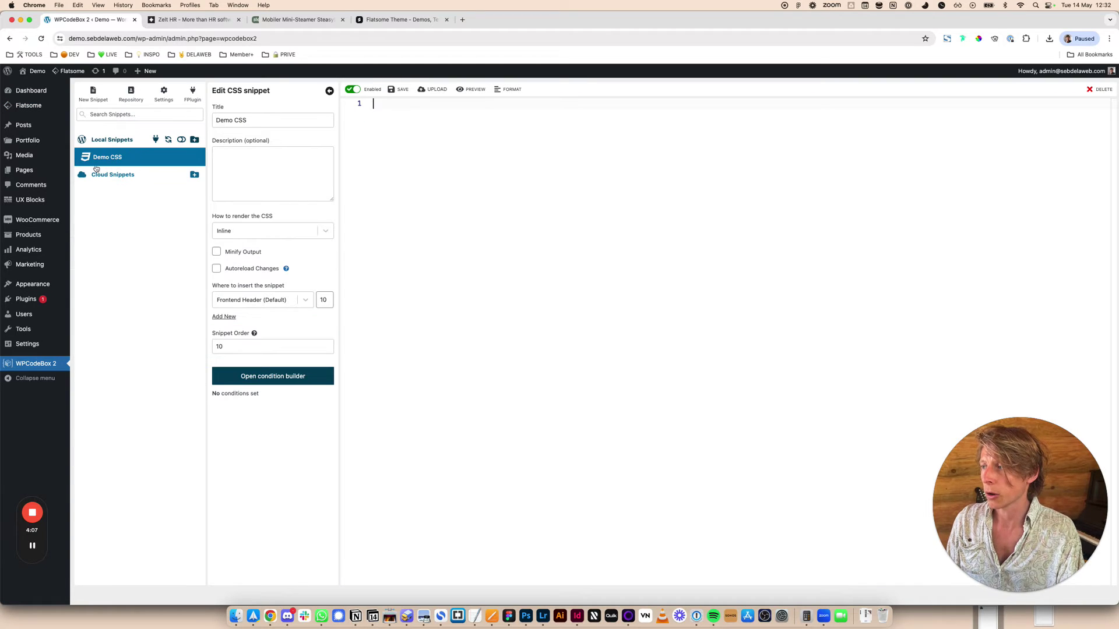
{"action": "left_click", "coordinate": [353, 617]}
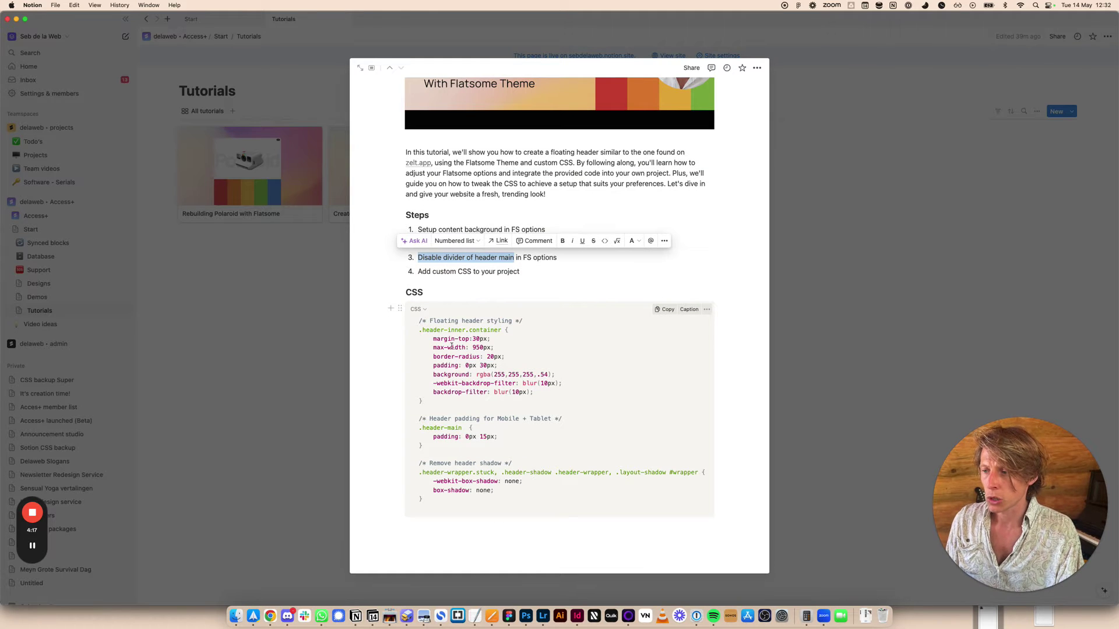
Select the whole floating-header CSS code block in the Notion tutorial.
{"action": "left_click_drag", "start_coordinate": [425, 502], "coordinate": [410, 318]}
{"action": "key", "text": "super+c"}
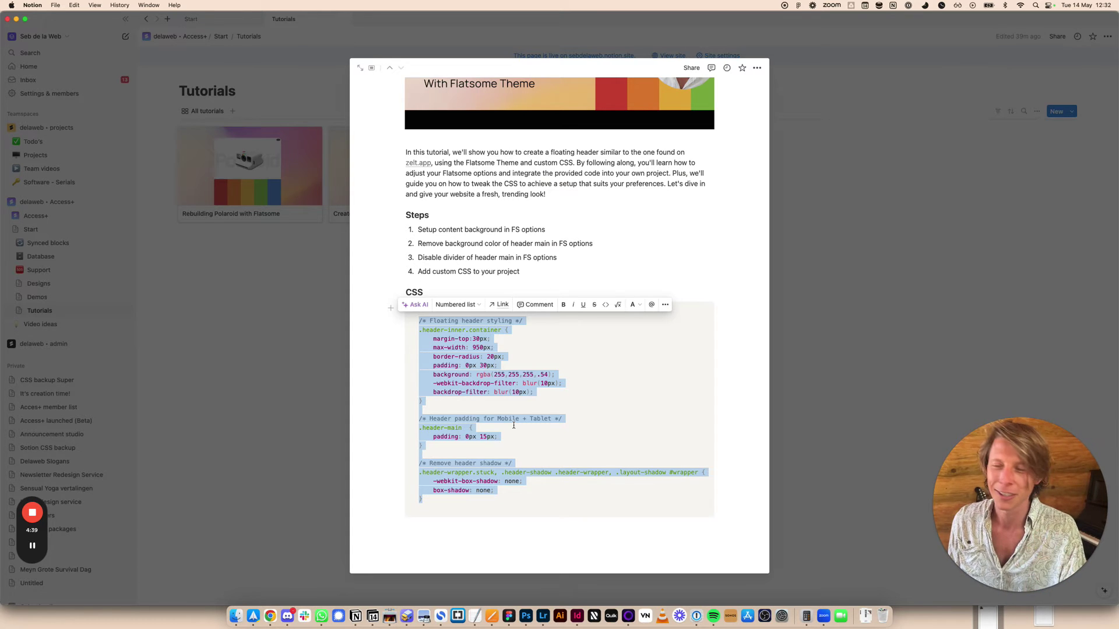
Paste the copied floating-header CSS into the empty Demo CSS editor and save it with Cmd+S.
{"action": "key", "text": "super+Tab"}
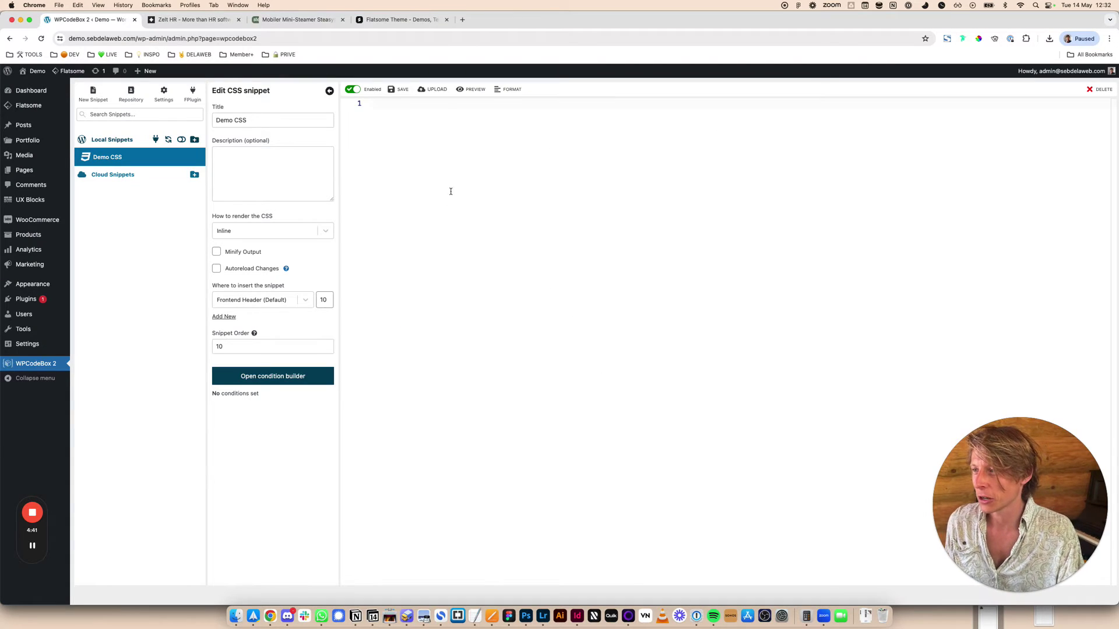
{"action": "left_click", "coordinate": [451, 191]}
{"action": "key", "text": "super+v"}
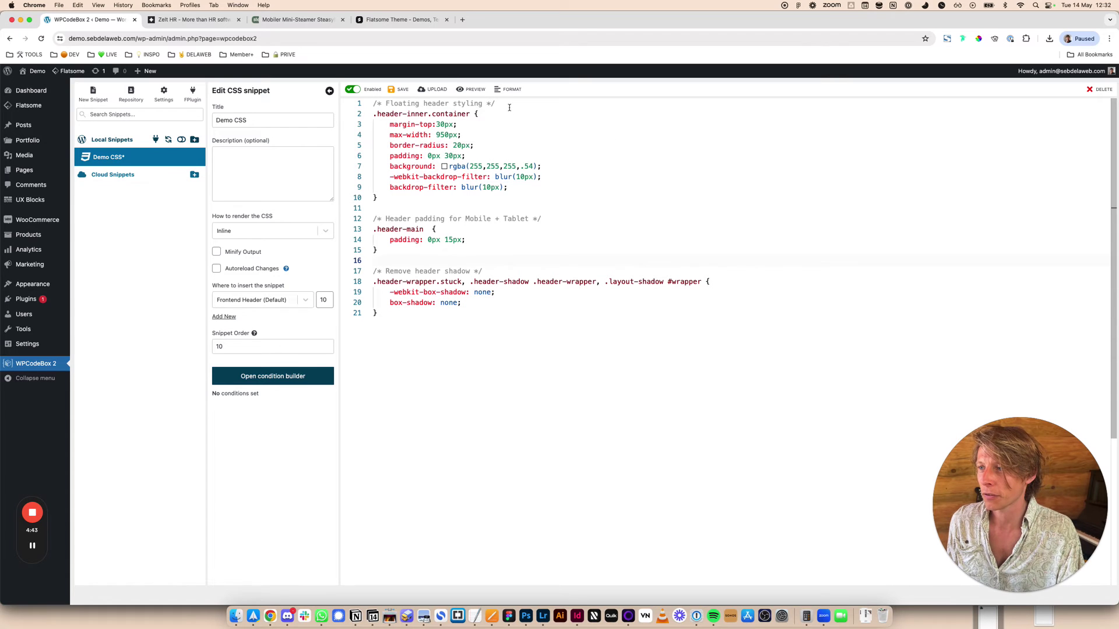
{"action": "left_click_drag", "start_coordinate": [496, 104], "coordinate": [374, 104]}
{"action": "left_click", "coordinate": [575, 196]}
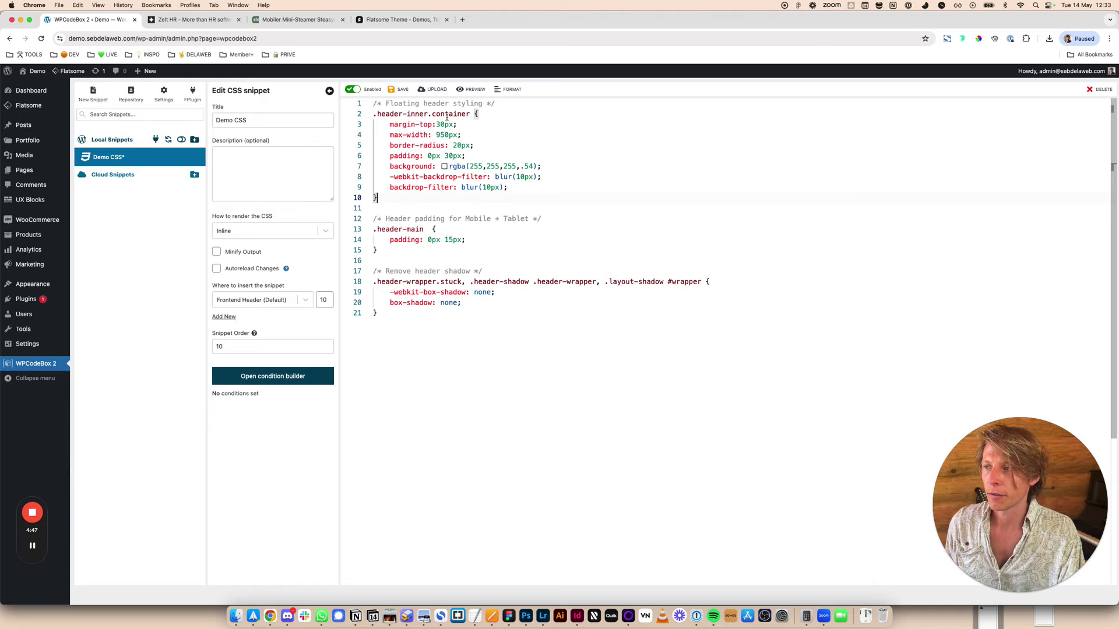
{"action": "left_click", "coordinate": [495, 104]}
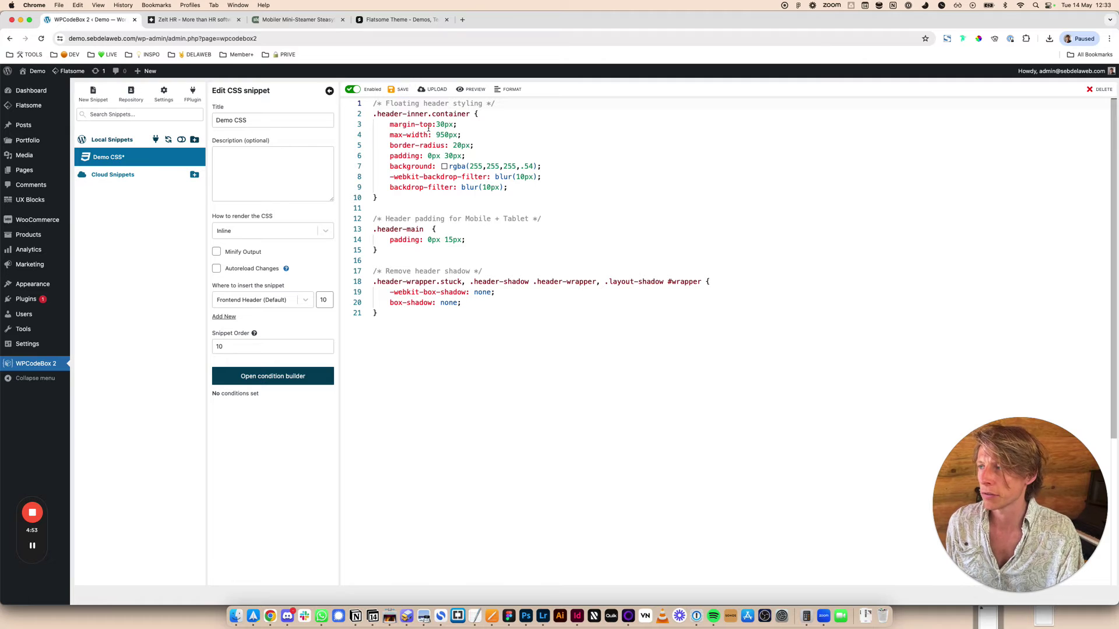
{"action": "key", "text": "super+s"}
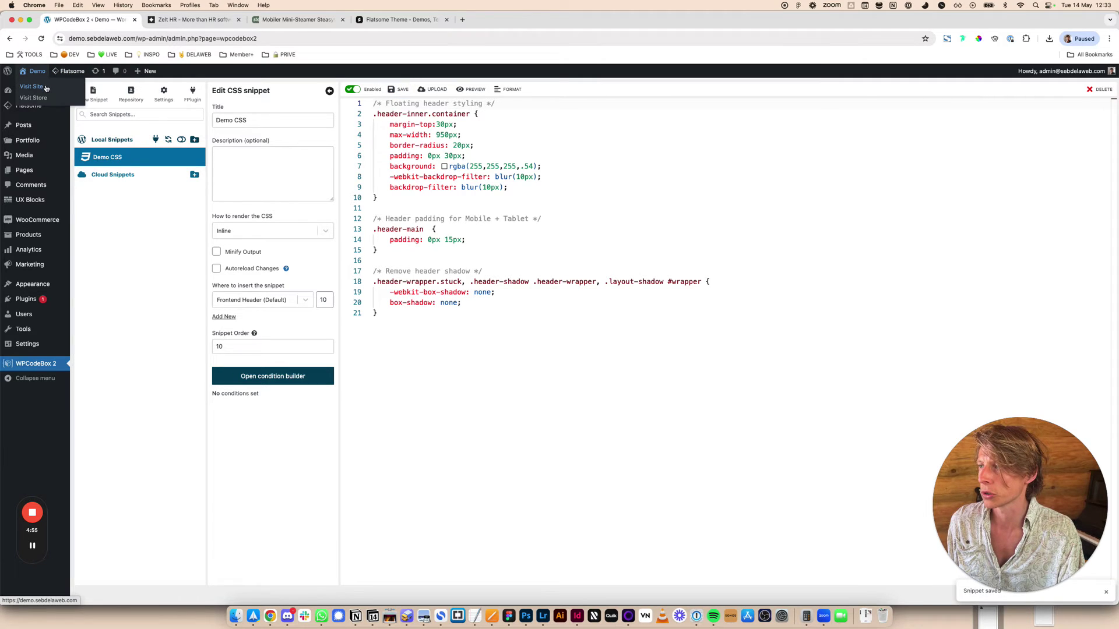
Open the live demo front page and compare its floating rounded header with zelt.app's.
{"action": "left_click", "coordinate": [72, 71], "text": "super"}
{"action": "left_click", "coordinate": [181, 21]}
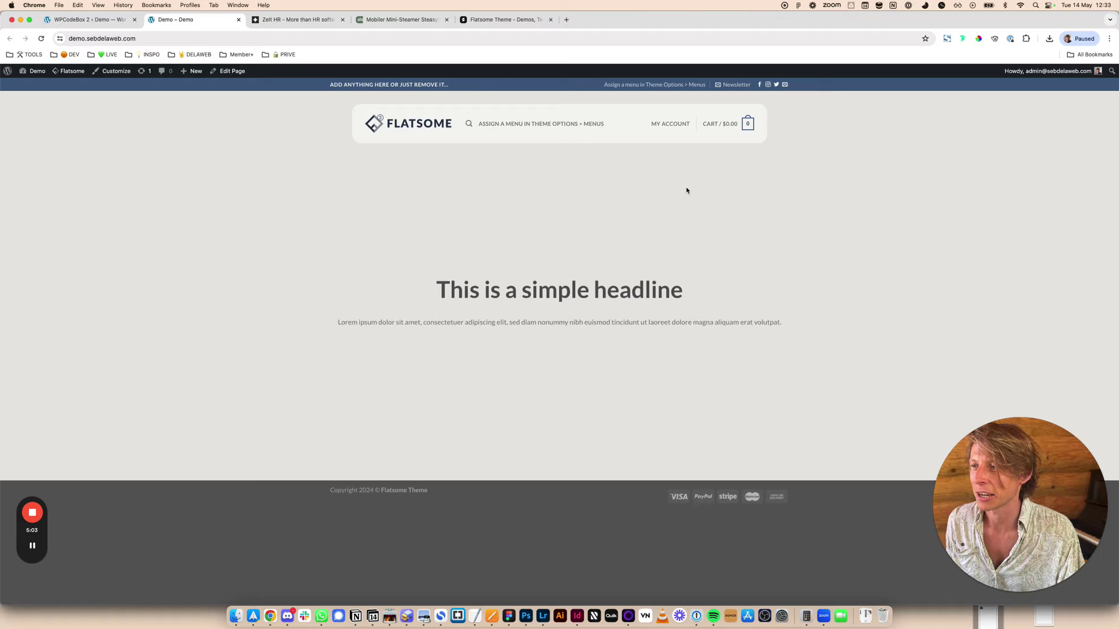
{"action": "left_click", "coordinate": [87, 19]}
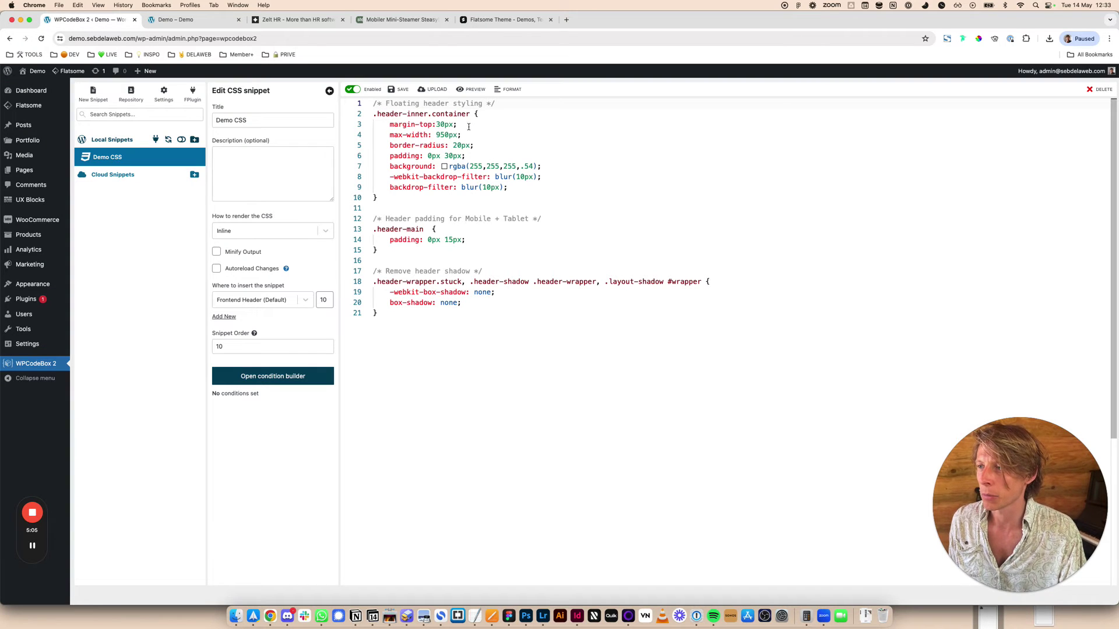
{"action": "left_click_drag", "start_coordinate": [459, 124], "coordinate": [375, 124]}
{"action": "key", "text": "ctrl+Tab"}
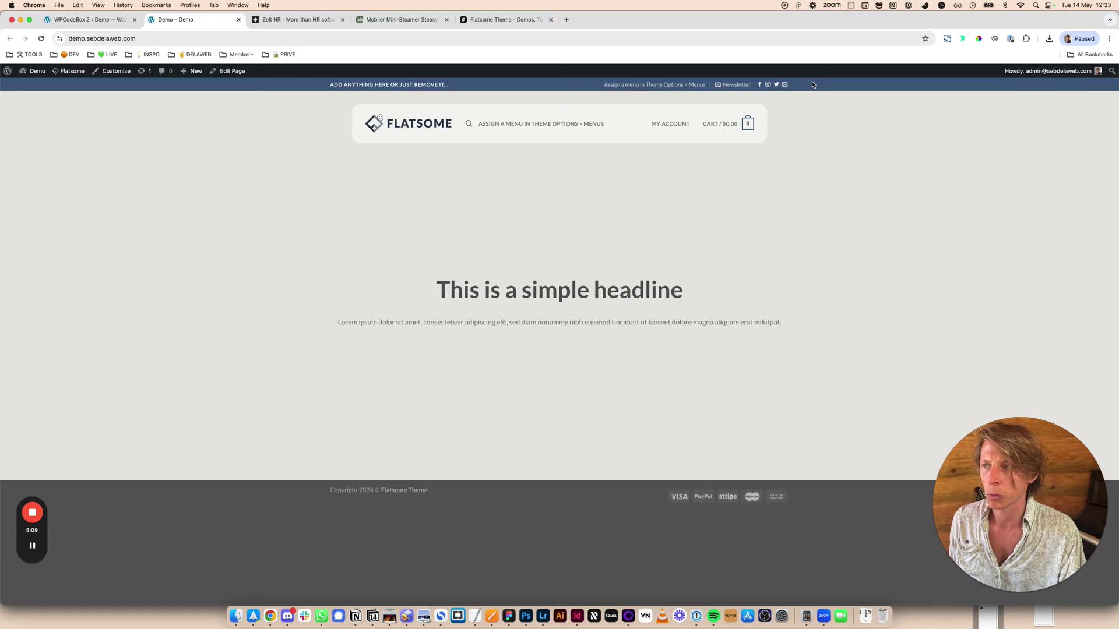
{"action": "left_click", "coordinate": [300, 20]}
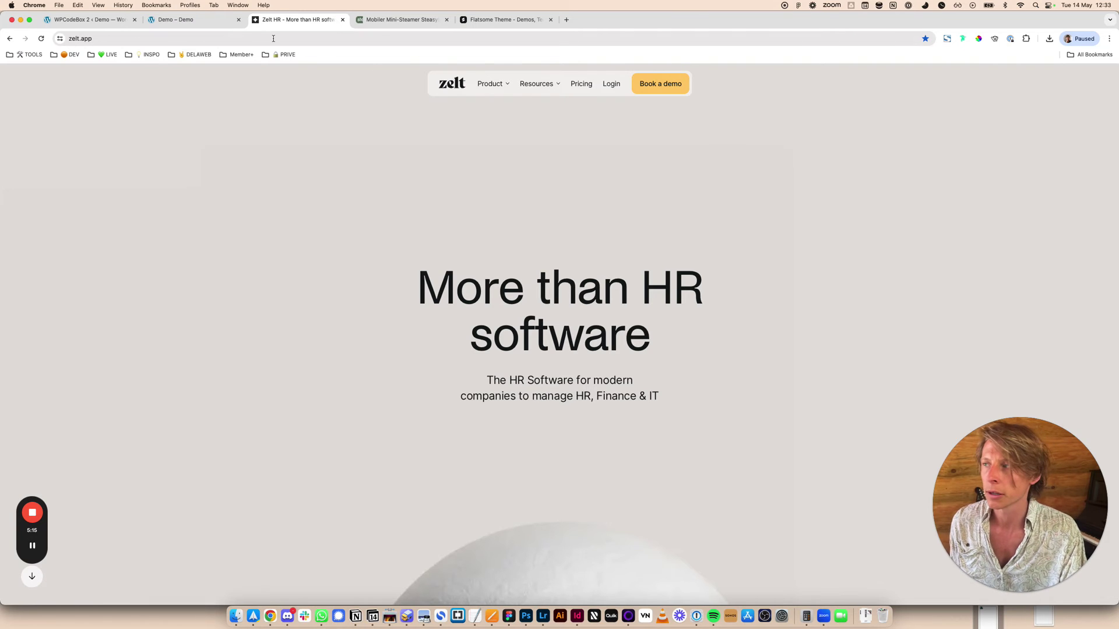
{"action": "left_click", "coordinate": [207, 22]}
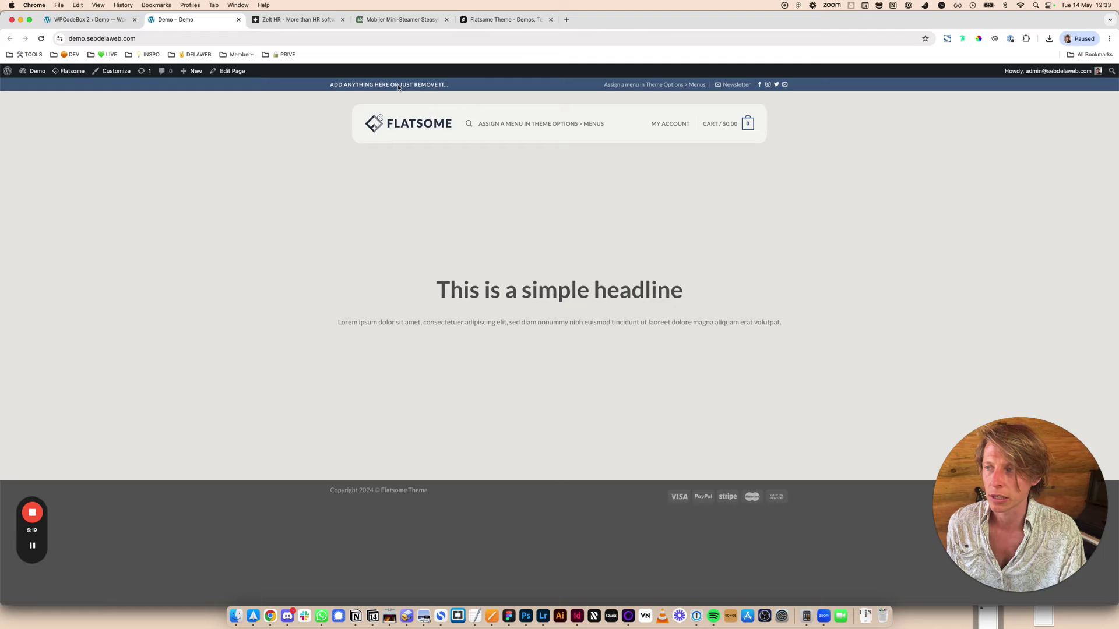
{"action": "key", "text": "ctrl+shift+Tab"}
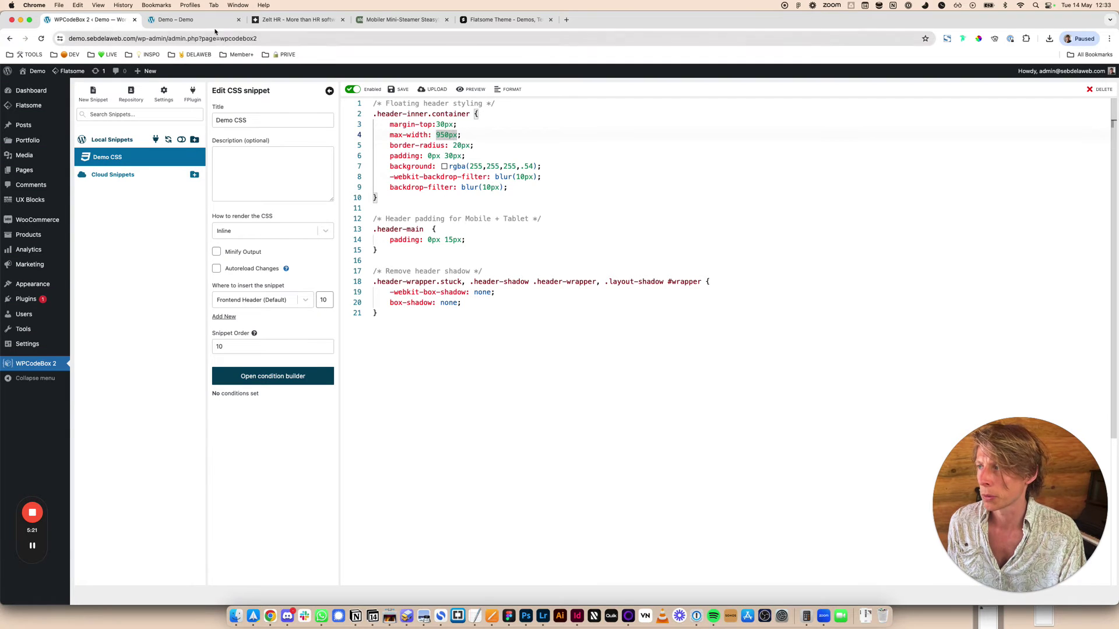
Narrow the floating header's max-width from 950px to 850px, save, and reload the demo page to compare.
{"action": "key", "text": "ctrl+Tab"}
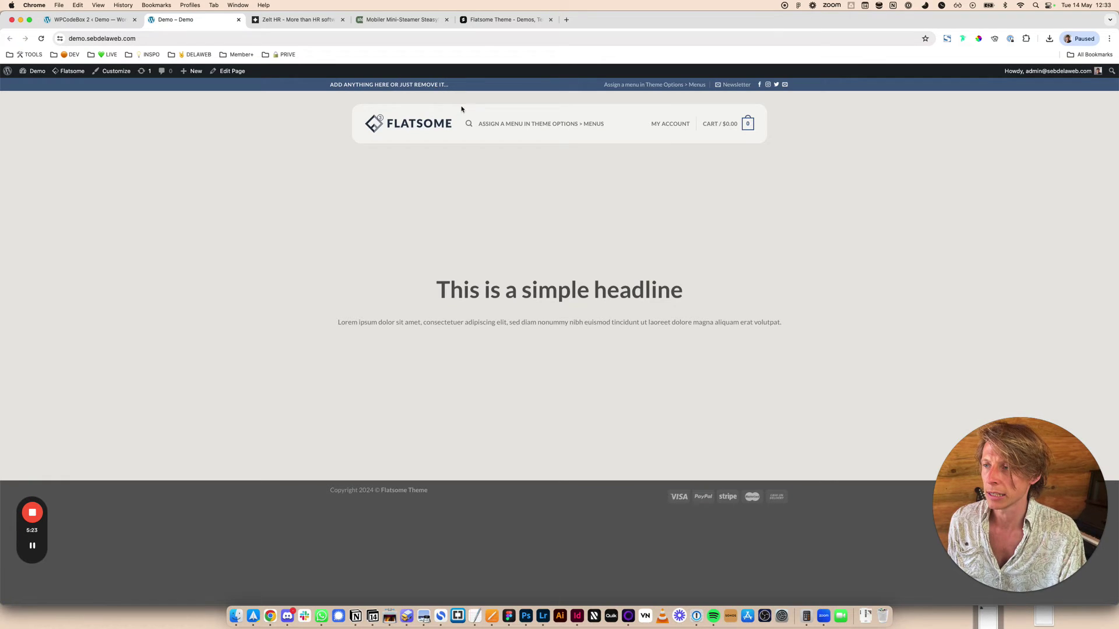
{"action": "key", "text": "ctrl+shift+Tab"}
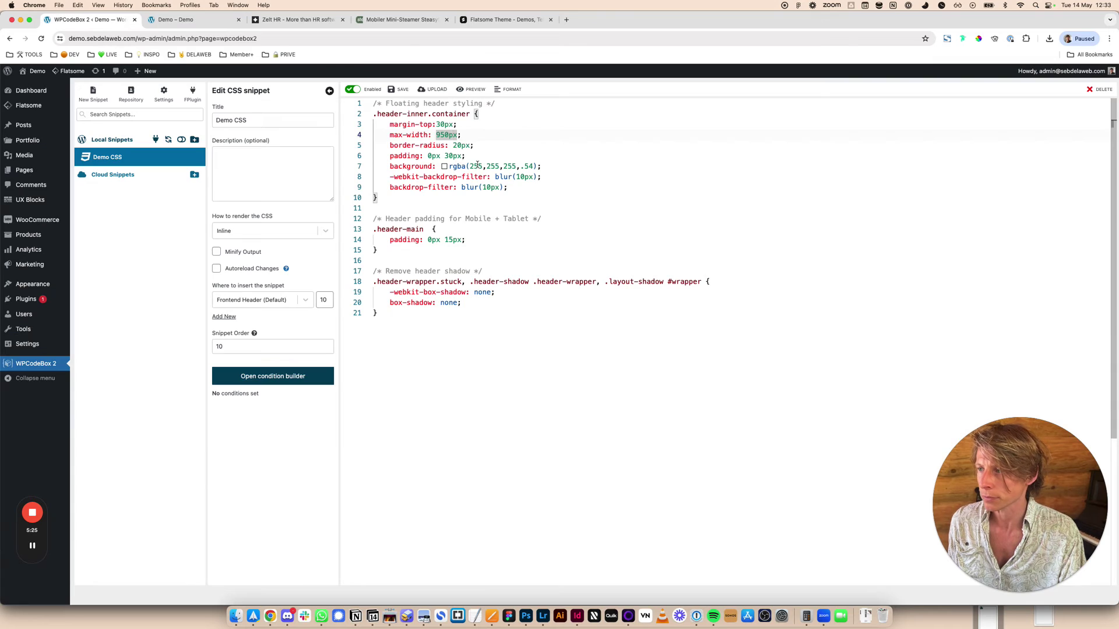
{"action": "key", "text": "End"}
{"action": "key", "text": "shift+Left"}
{"action": "key", "text": "shift+Left"}
{"action": "key", "text": "shift+Left"}
{"action": "key", "text": "shift+Left"}
{"action": "key", "text": "shift+Left"}
{"action": "key", "text": "shift+Left"}
{"action": "key", "text": "shift+Left"}
{"action": "key", "text": "shift+Left"}
{"action": "key", "text": "shift+Left"}
{"action": "key", "text": "shift+Left"}
{"action": "key", "text": "shift+Left"}
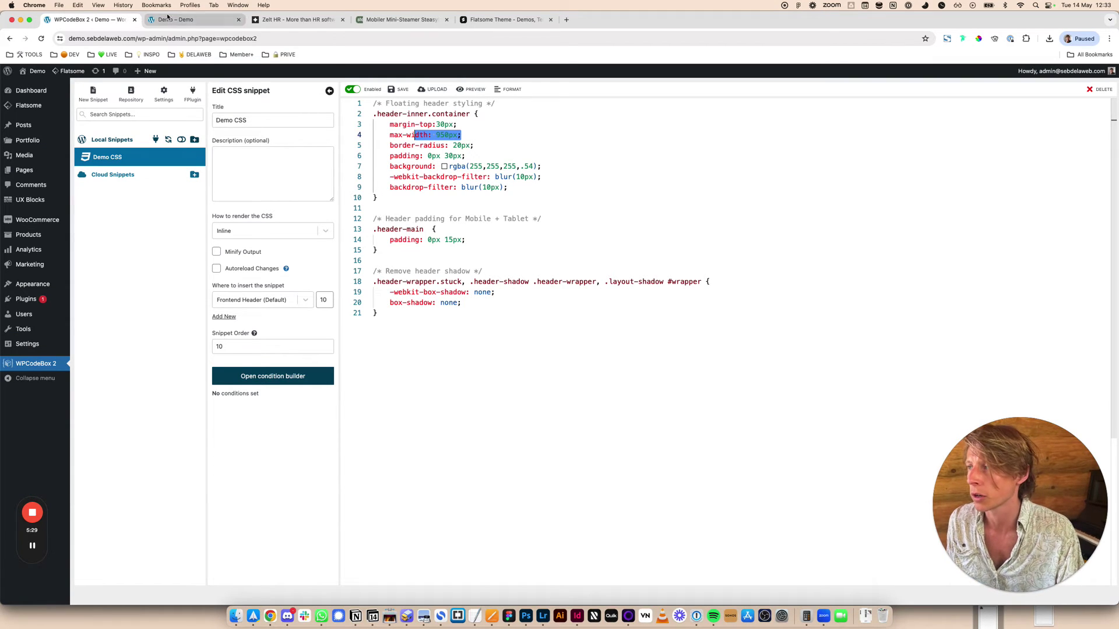
{"action": "left_click", "coordinate": [186, 19]}
{"action": "key", "text": "ctrl+shift+Tab"}
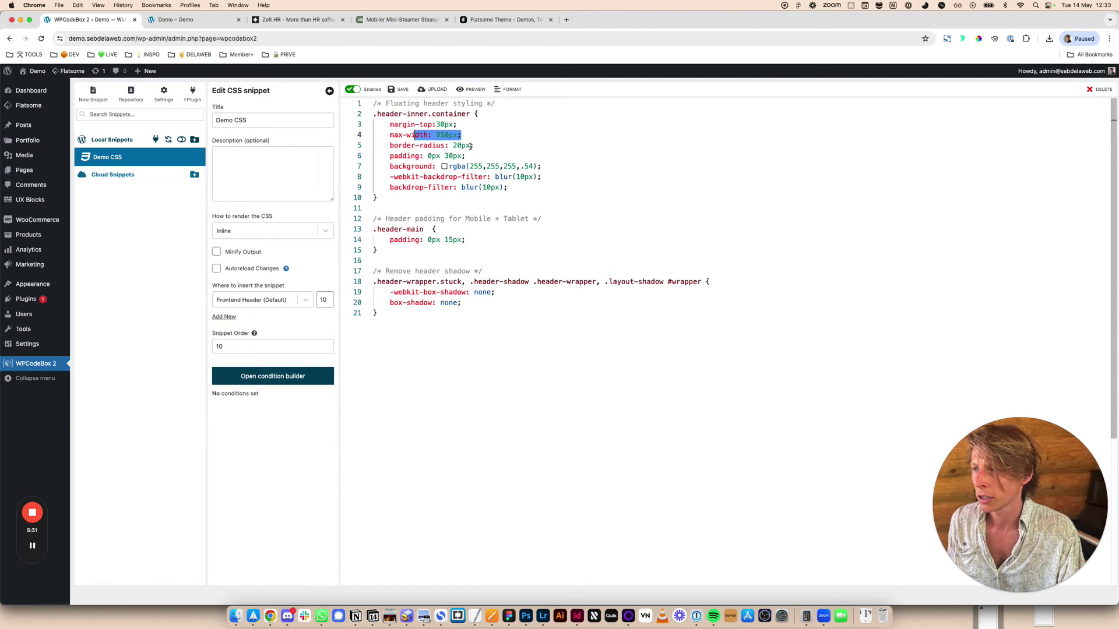
{"action": "left_click_drag", "start_coordinate": [458, 135], "coordinate": [437, 135]}
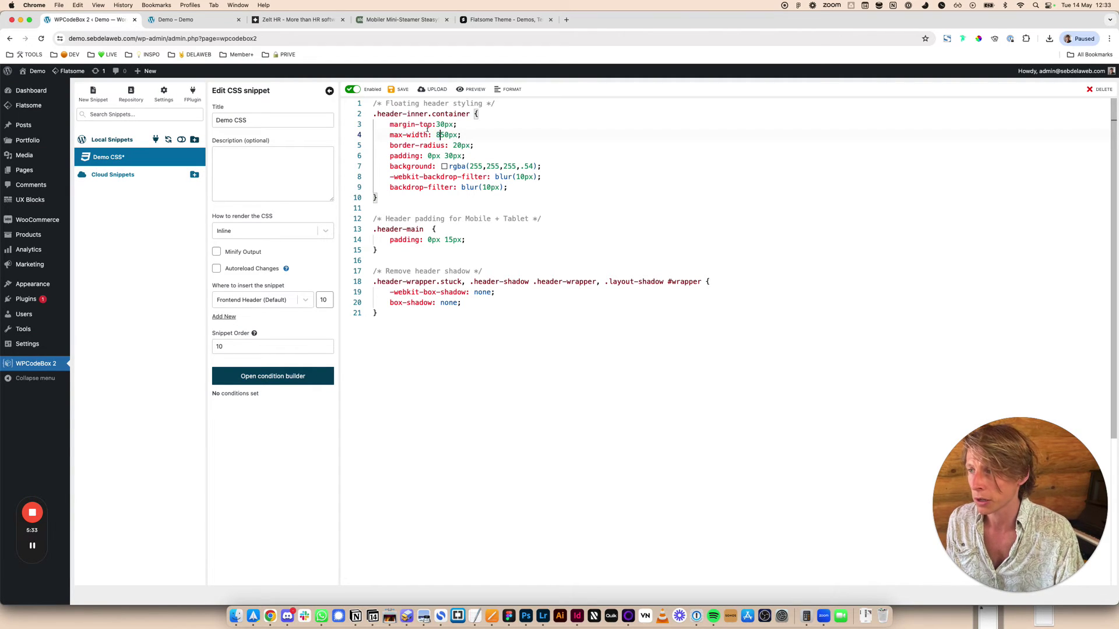
{"action": "key", "text": "ctrl+Tab"}
{"action": "key", "text": "super+r"}
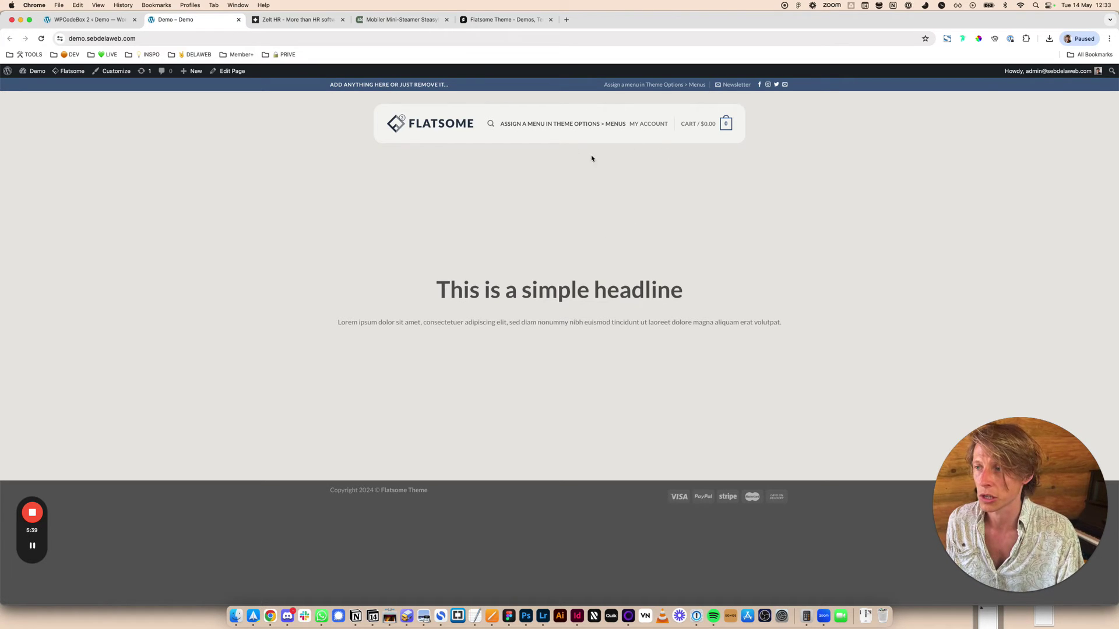
{"action": "key", "text": "ctrl+shift+Tab"}
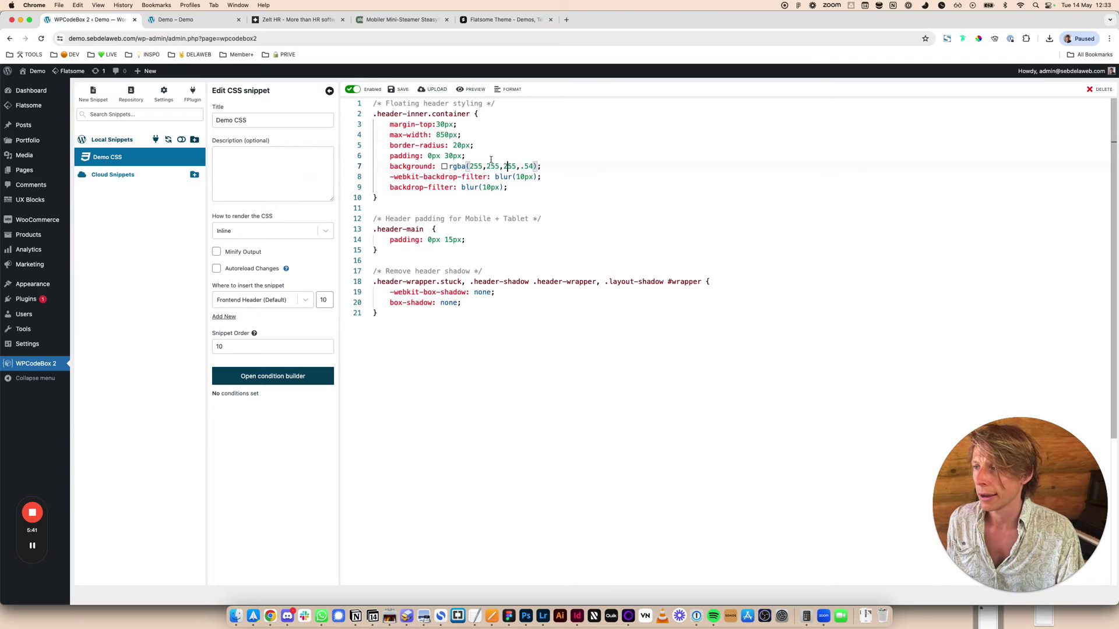
{"action": "key", "text": "shift+Left"}
{"action": "key", "text": "shift+Left"}
{"action": "key", "text": "shift+Left"}
{"action": "key", "text": "shift+Left"}
{"action": "key", "text": "shift+Left"}
{"action": "key", "text": "shift+Left"}
{"action": "key", "text": "shift+Left"}
{"action": "key", "text": "shift+Left"}
{"action": "key", "text": "shift+Left"}
{"action": "key", "text": "shift+Left"}
{"action": "key", "text": "shift+Left"}
{"action": "key", "text": "shift+Left"}
{"action": "key", "text": "shift+Left"}
{"action": "key", "text": "shift+Left"}
{"action": "key", "text": "shift+Left"}
{"action": "key", "text": "shift+Left"}
{"action": "key", "text": "ctrl+Tab"}
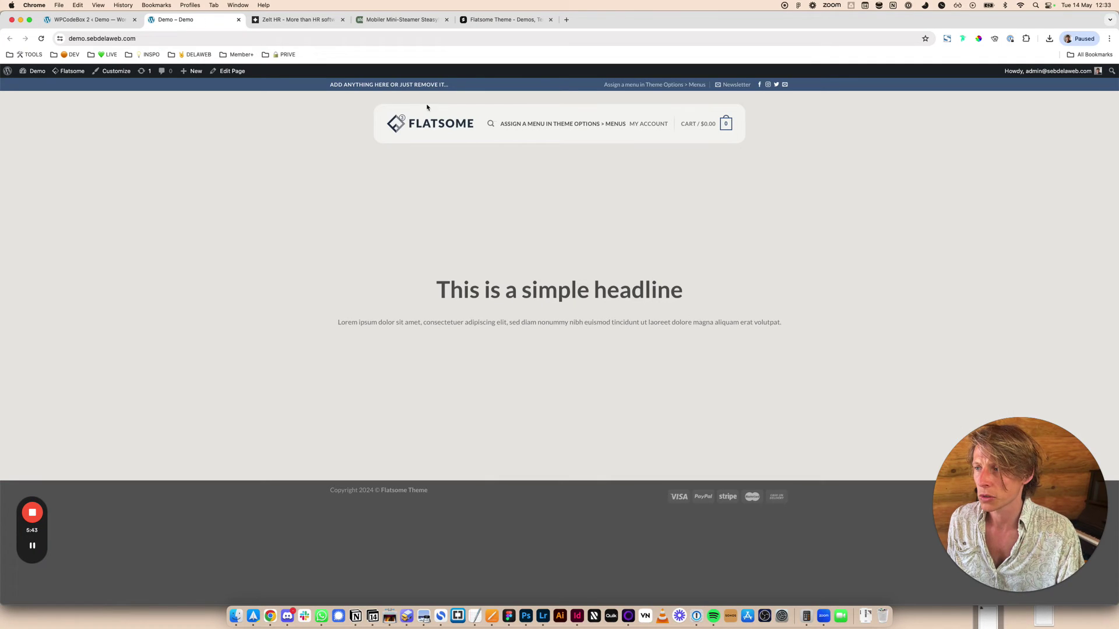
{"action": "key", "text": "ctrl+shift+Tab"}
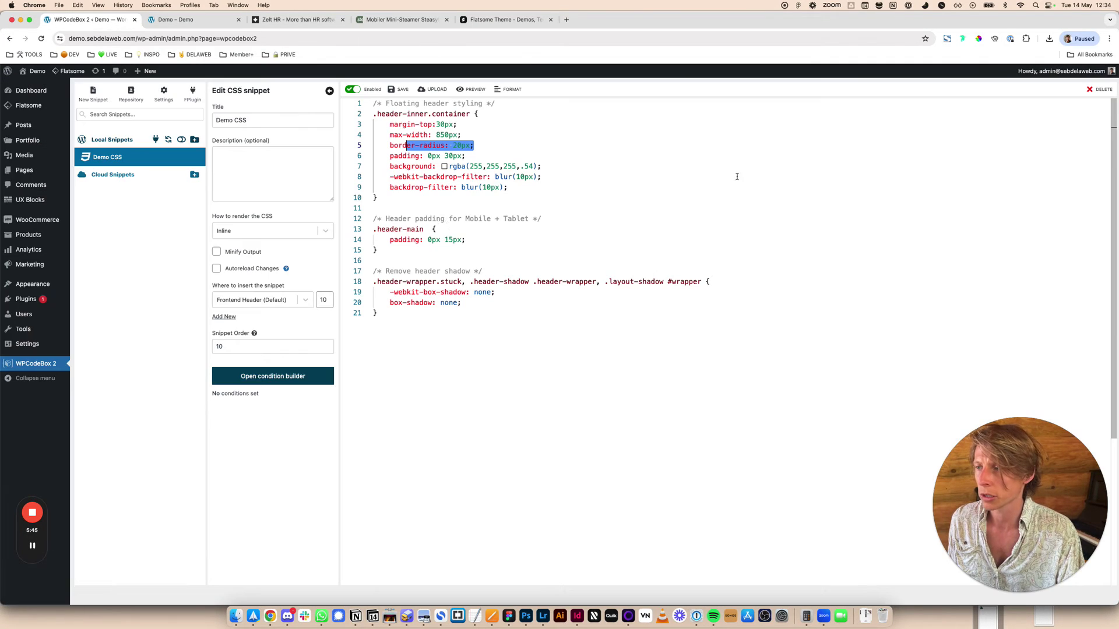
{"action": "key", "text": "Down"}
{"action": "key", "text": "shift+End"}
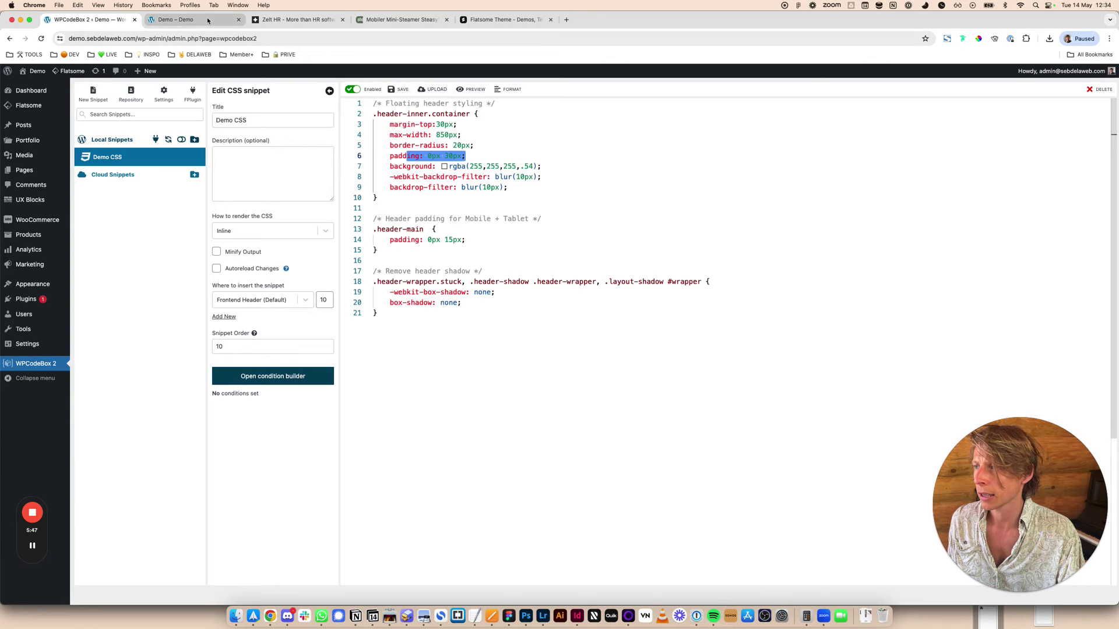
{"action": "key", "text": "ctrl+Tab"}
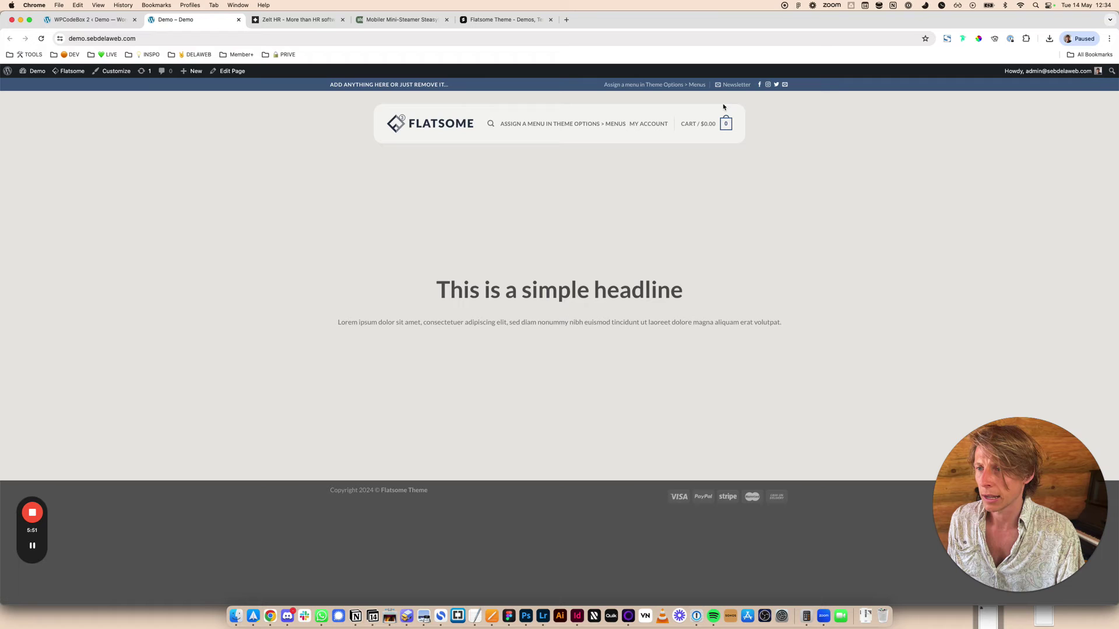
{"action": "key", "text": "ctrl+shift+Tab"}
{"action": "left_click", "coordinate": [502, 177]}
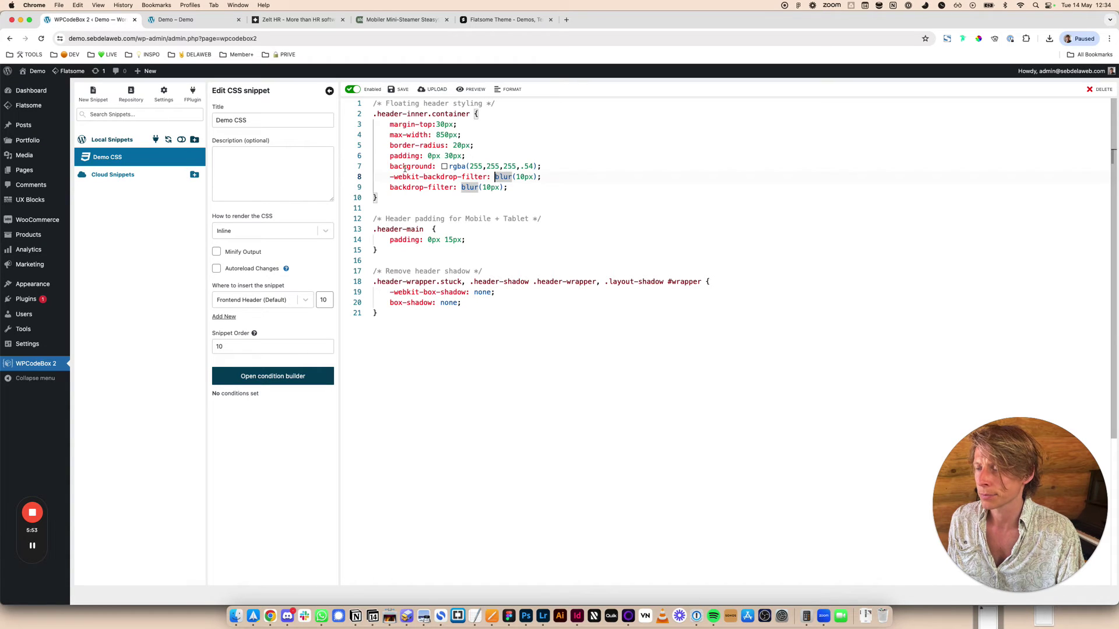
{"action": "left_click", "coordinate": [399, 167]}
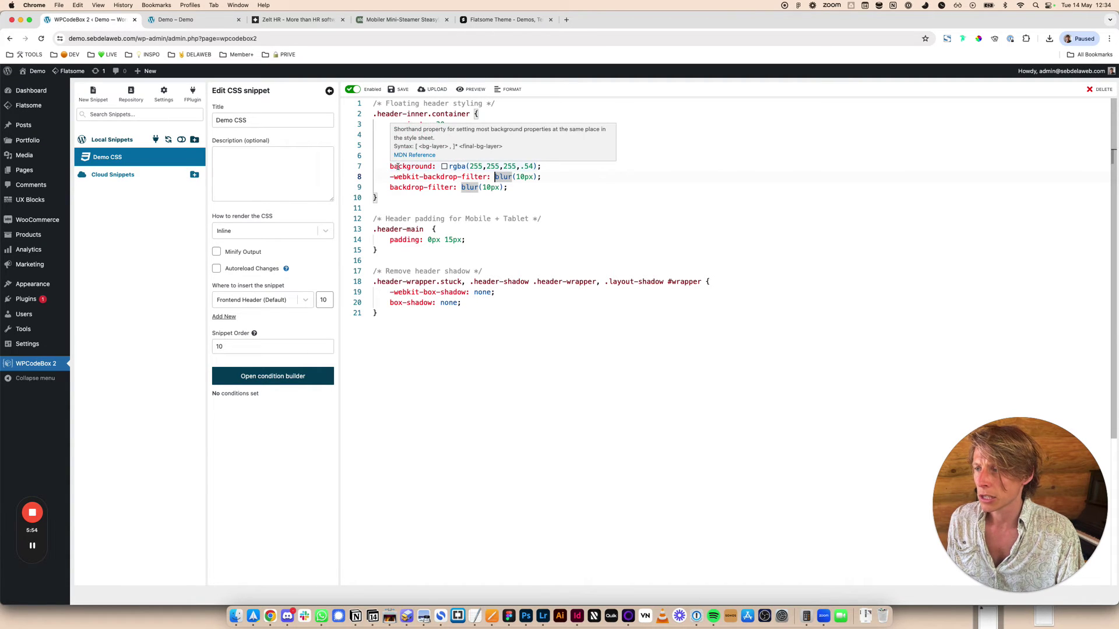
{"action": "left_click", "coordinate": [210, 22]}
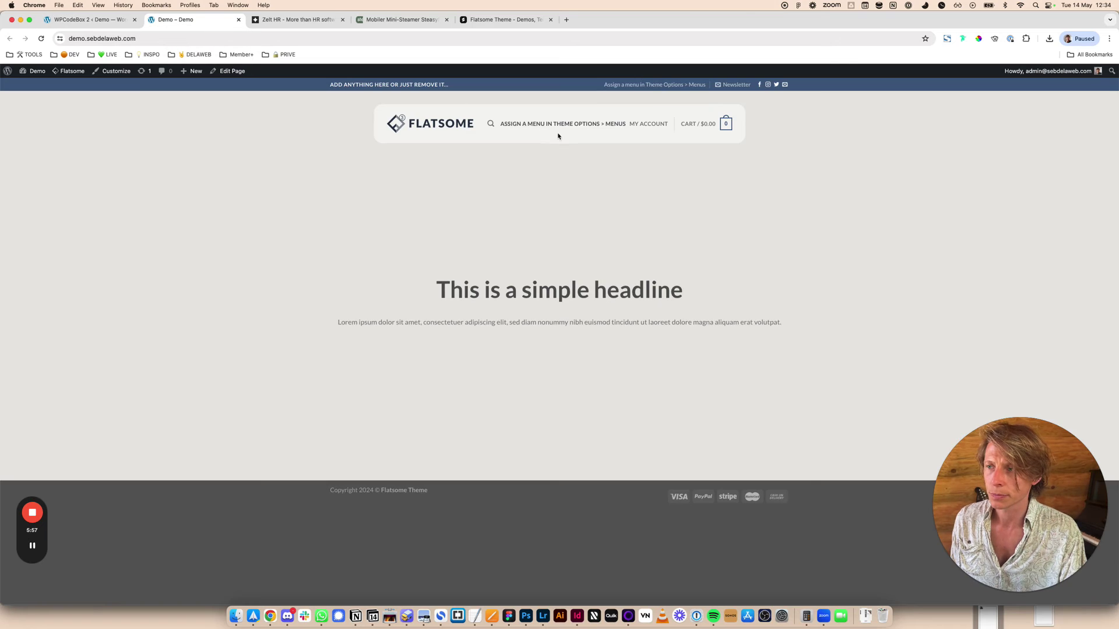
{"action": "left_click", "coordinate": [141, 27]}
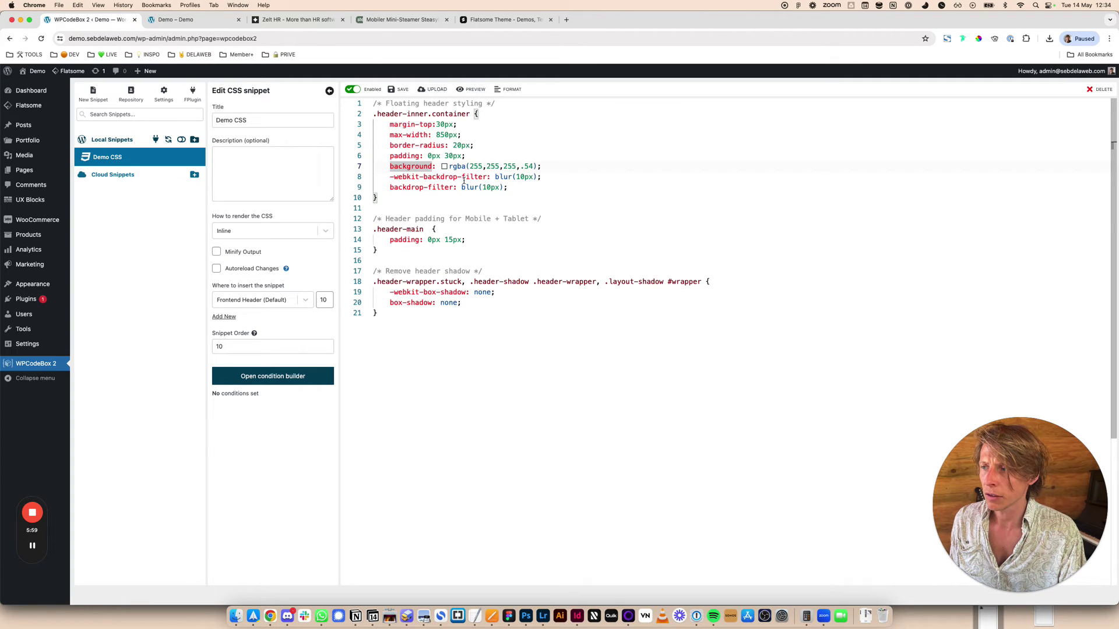
{"action": "left_click", "coordinate": [542, 183]}
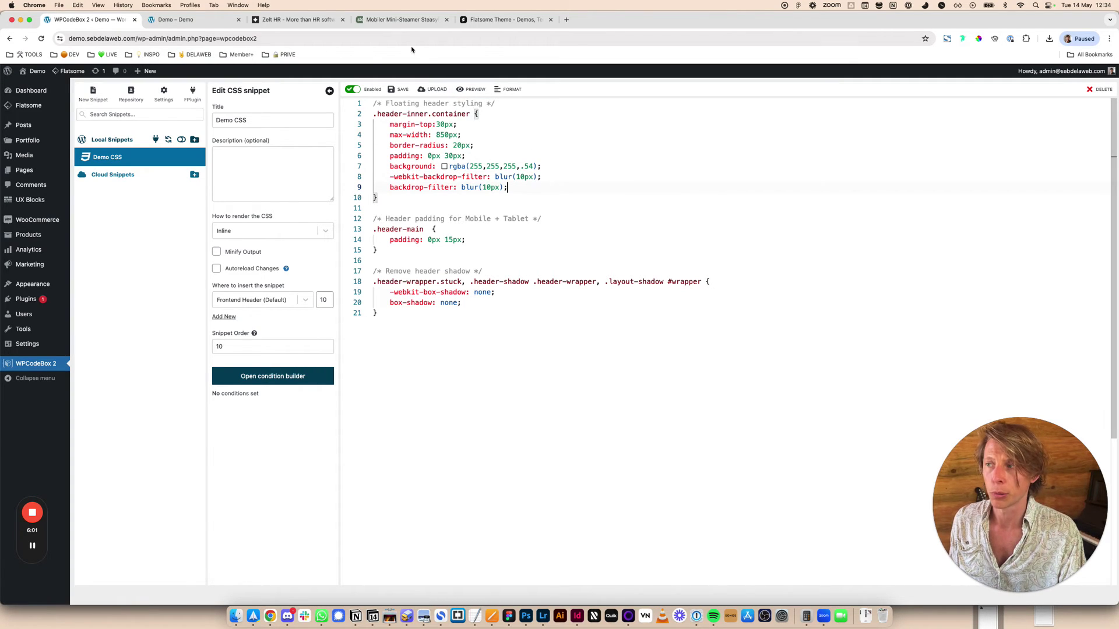
{"action": "left_click", "coordinate": [313, 24]}
{"action": "scroll", "coordinate": [545, 200], "scroll_direction": "down", "scroll_amount": 5}
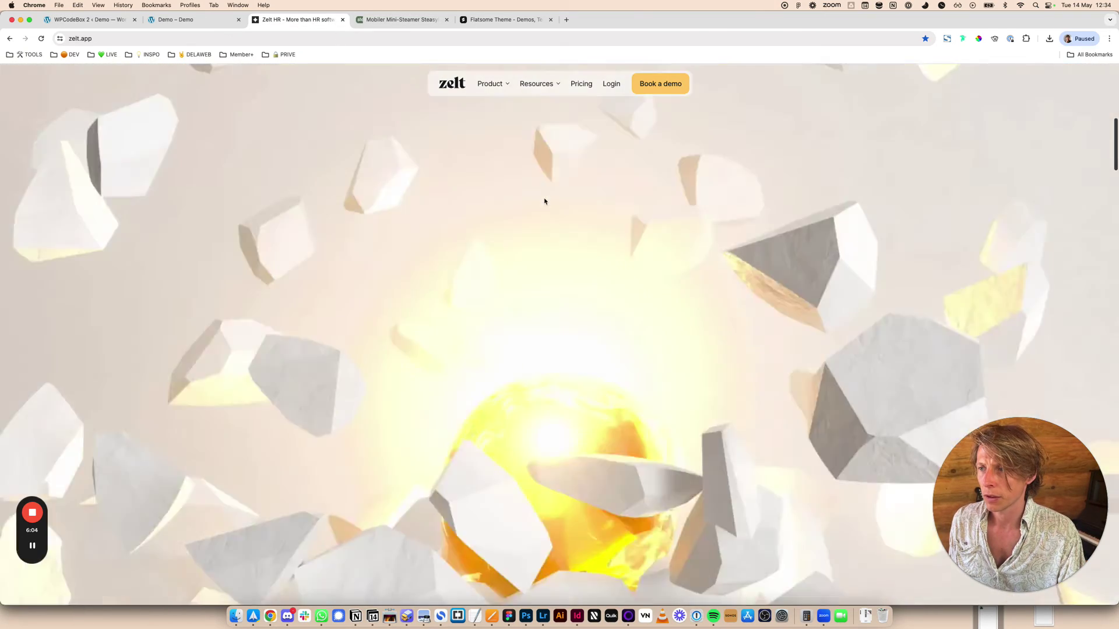
{"action": "mouse_move", "coordinate": [544, 84]}
{"action": "scroll", "coordinate": [629, 242], "scroll_direction": "down", "scroll_amount": 5}
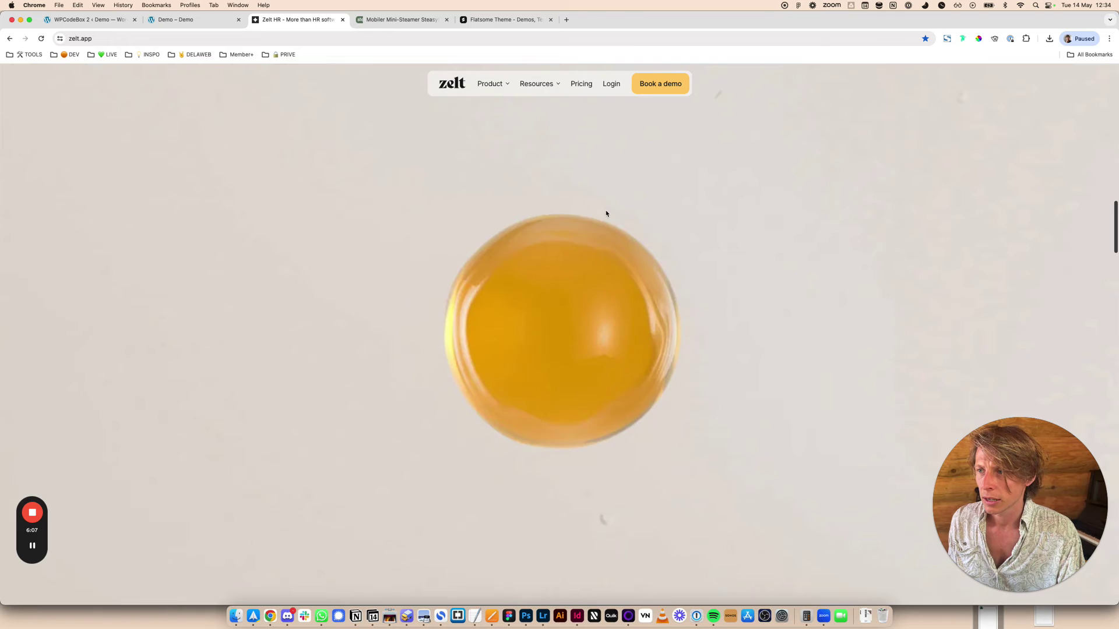
{"action": "scroll", "coordinate": [591, 178], "scroll_direction": "down", "scroll_amount": 3}
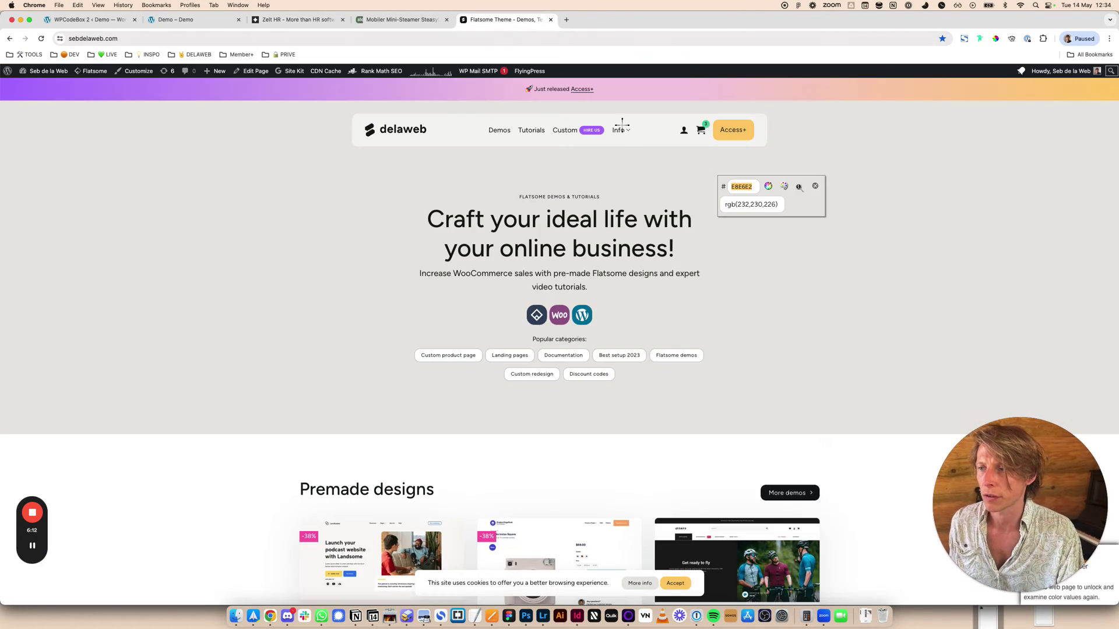
{"action": "left_click", "coordinate": [501, 20]}
{"action": "scroll", "coordinate": [606, 205], "scroll_direction": "down", "scroll_amount": 5}
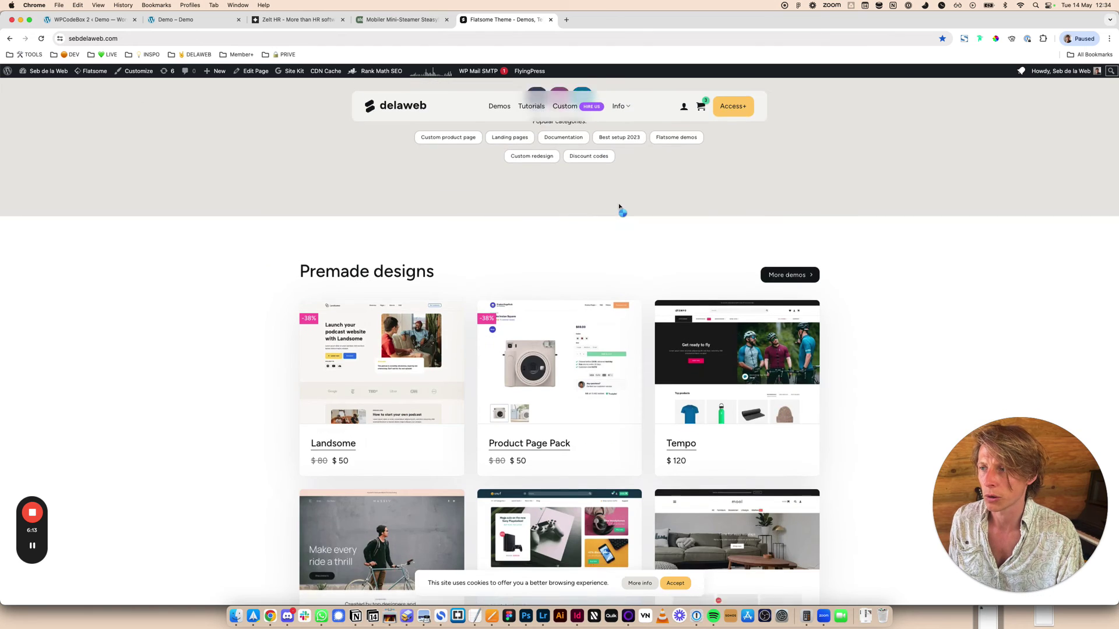
{"action": "scroll", "coordinate": [620, 207], "scroll_direction": "down", "scroll_amount": 3}
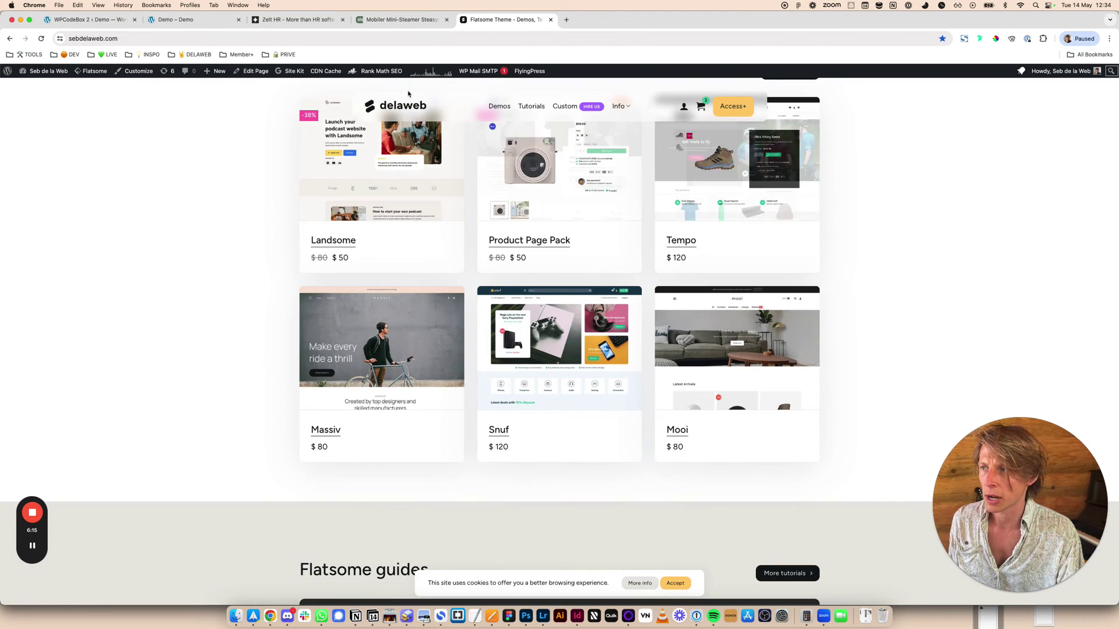
Try a #fff header background and removing the backdrop-filter blur lines, then undo both changes.
{"action": "left_click", "coordinate": [88, 19]}
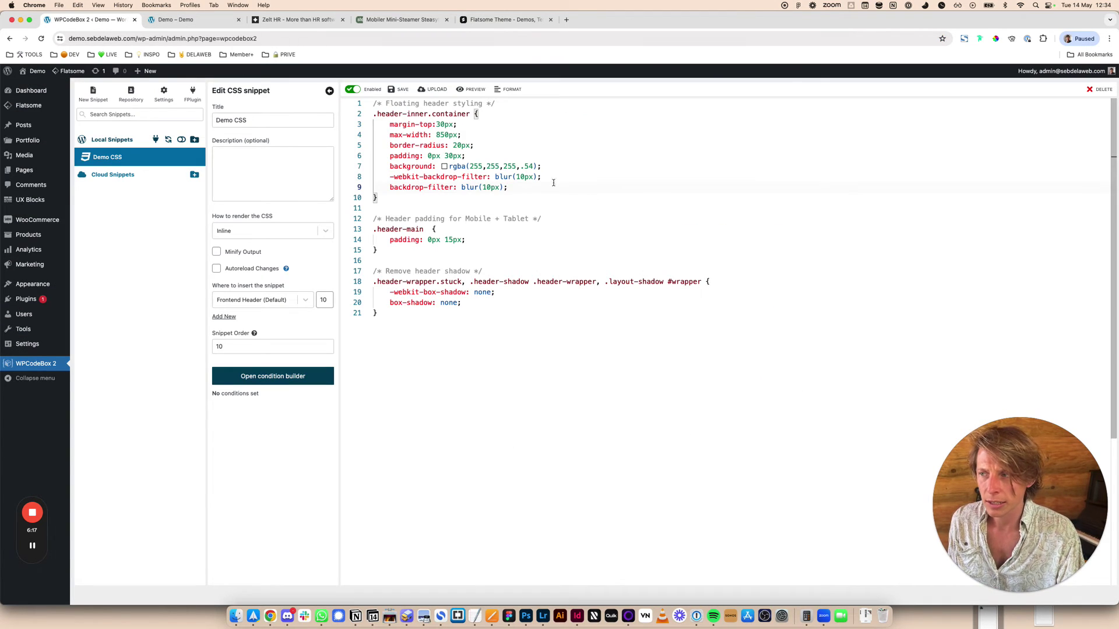
{"action": "left_click_drag", "start_coordinate": [536, 167], "coordinate": [434, 166]}
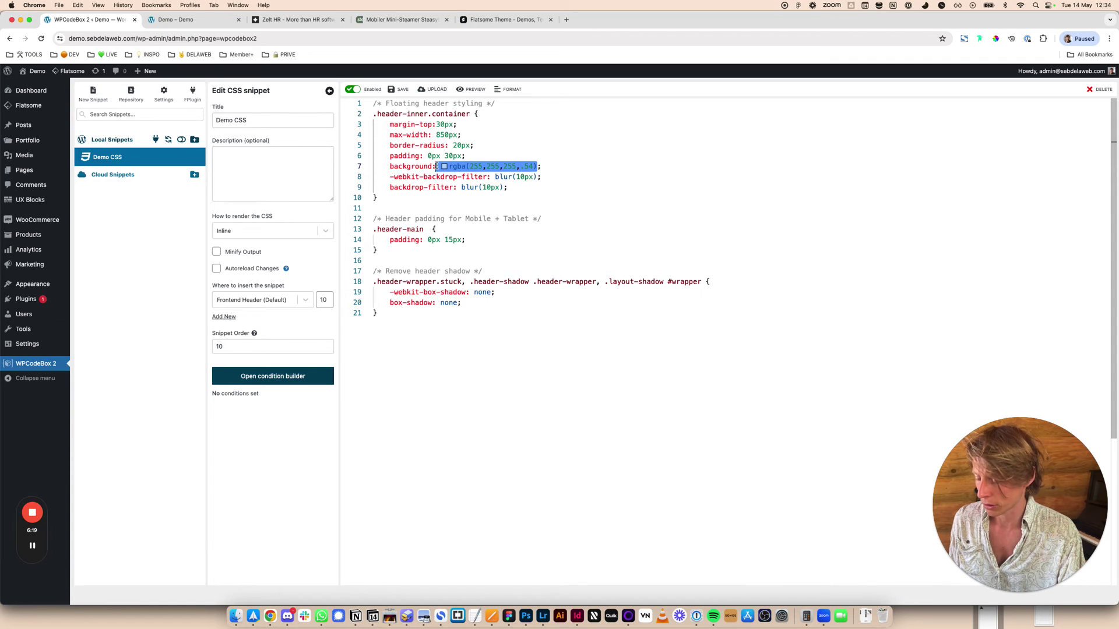
{"action": "type", "text": "#fff;"}
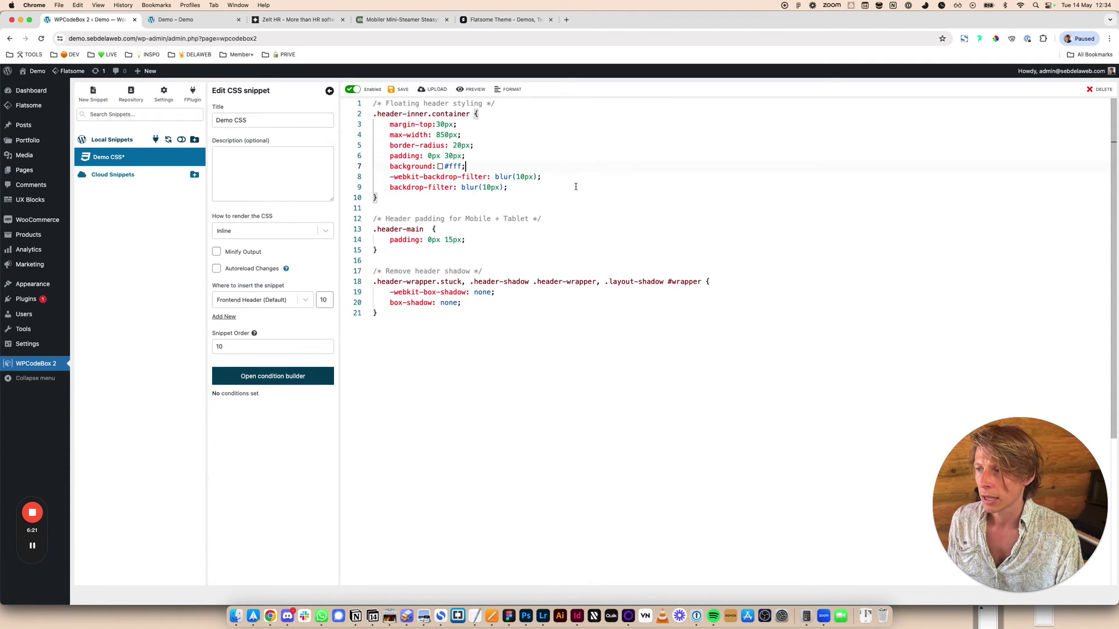
{"action": "left_click_drag", "start_coordinate": [575, 187], "coordinate": [374, 176]}
{"action": "key", "text": "BackSpace"}
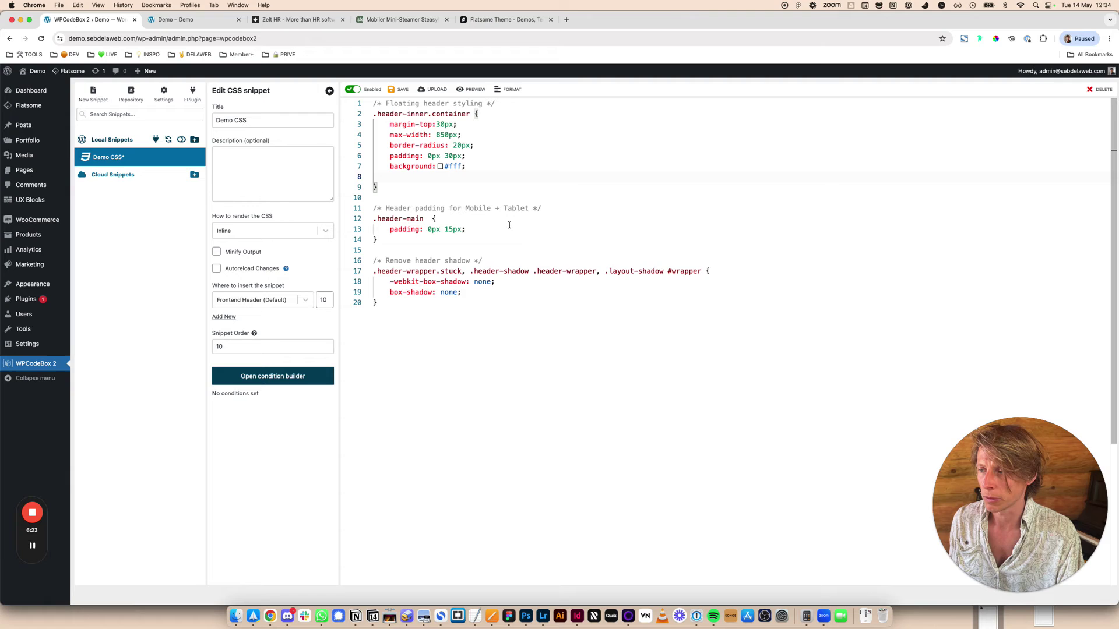
{"action": "key", "text": "super+z"}
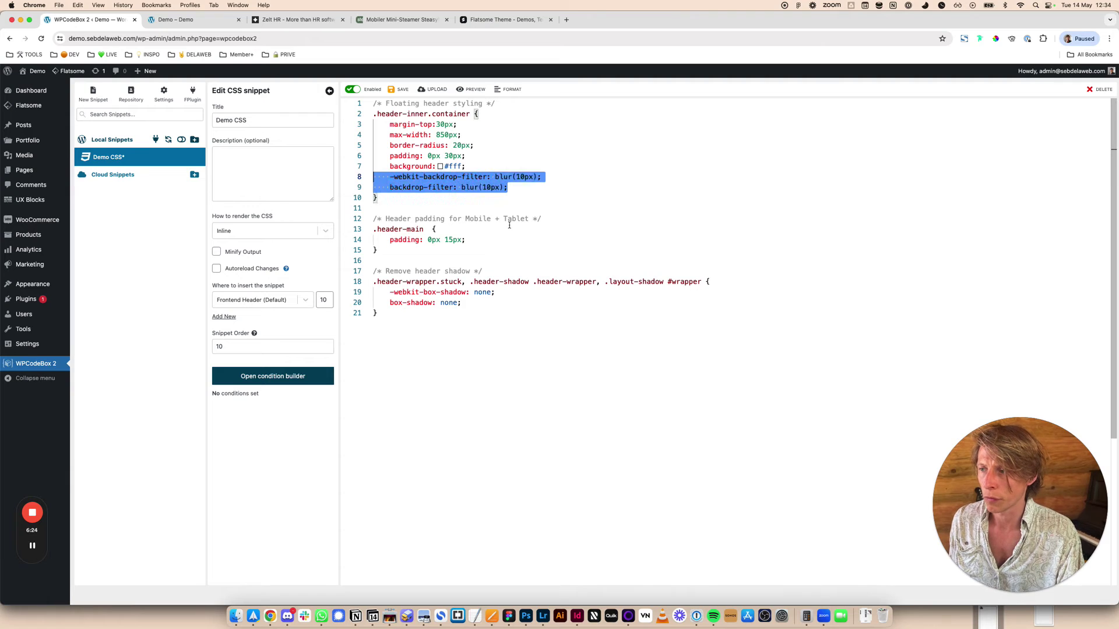
{"action": "left_click", "coordinate": [527, 184]}
{"action": "left_click_drag", "start_coordinate": [528, 184], "coordinate": [372, 179]}
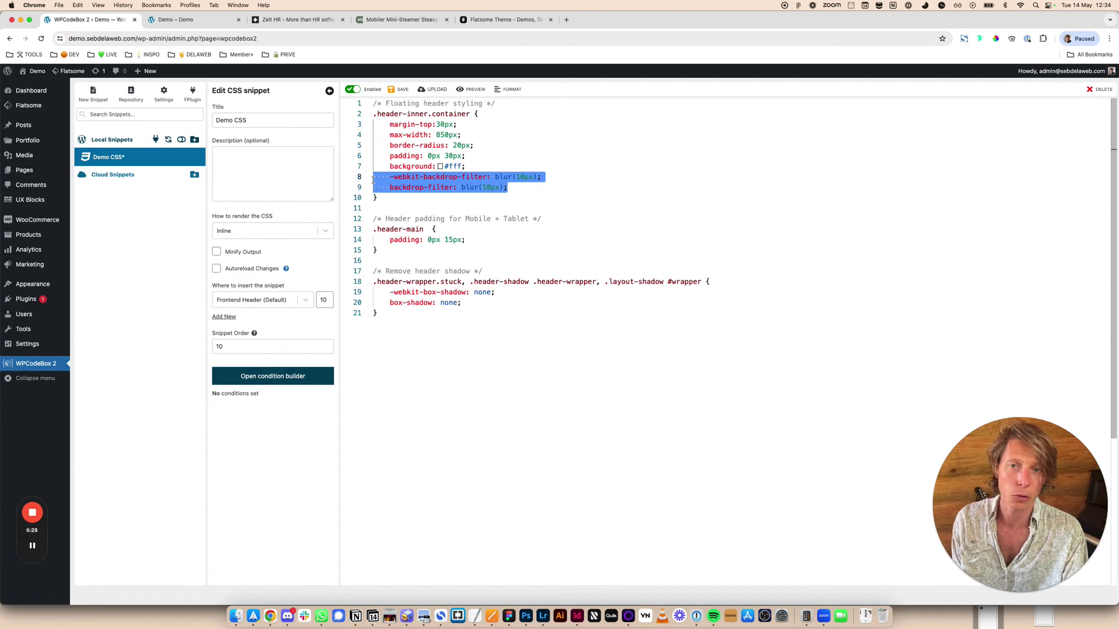
{"action": "key", "text": "super+z"}
{"action": "left_click", "coordinate": [513, 200]}
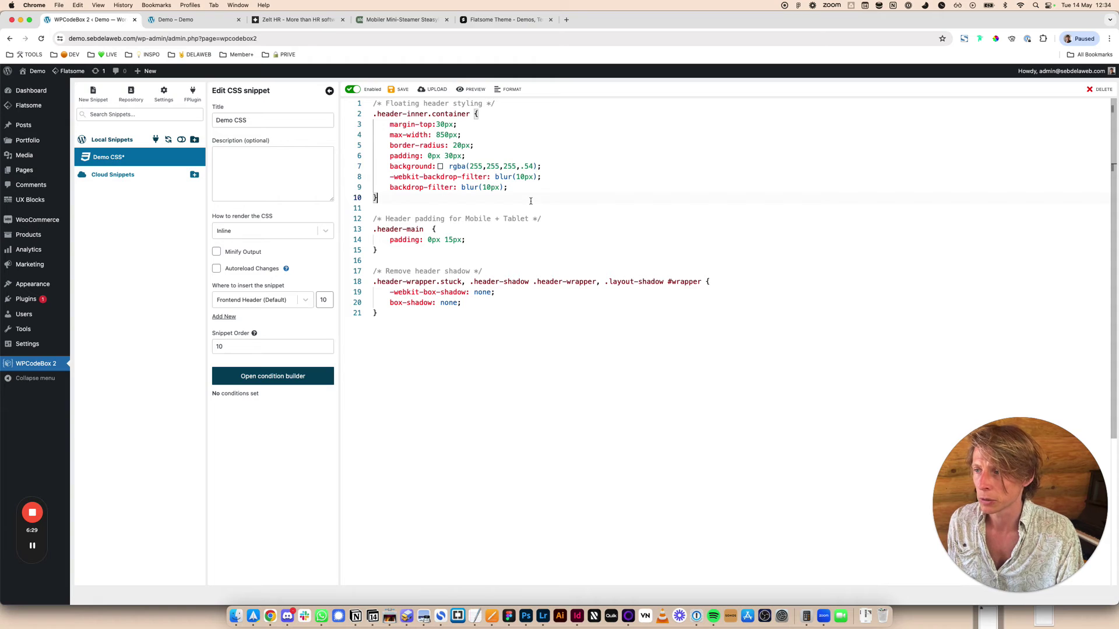
Compare with the live header, then select the Header padding for Mobile + Tablet rule.
{"action": "left_click", "coordinate": [215, 21]}
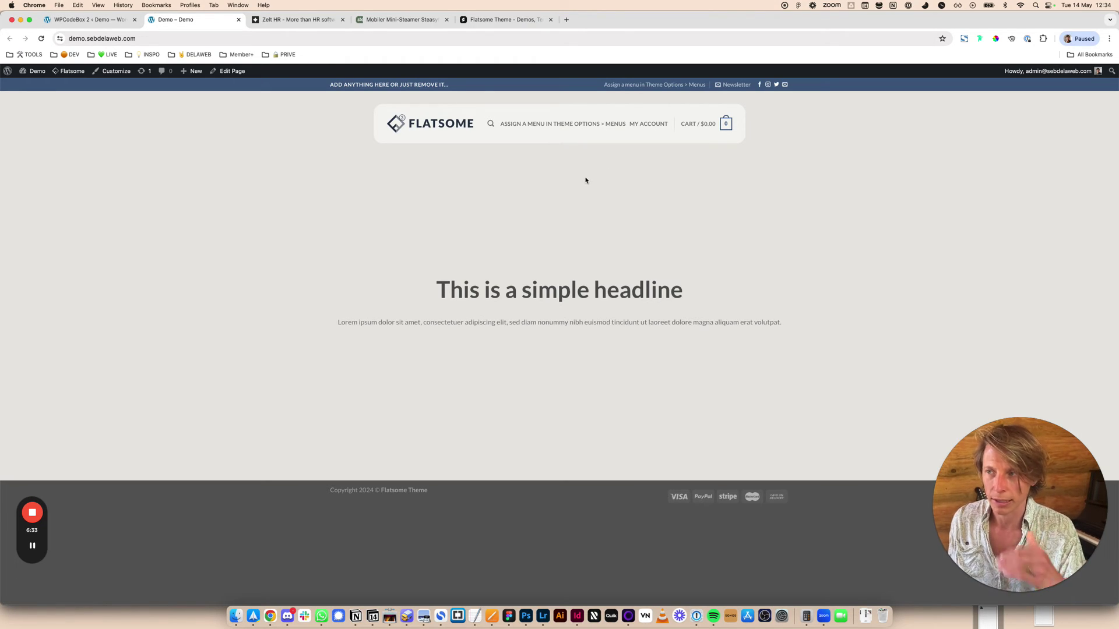
{"action": "key", "text": "ctrl+shift+Tab"}
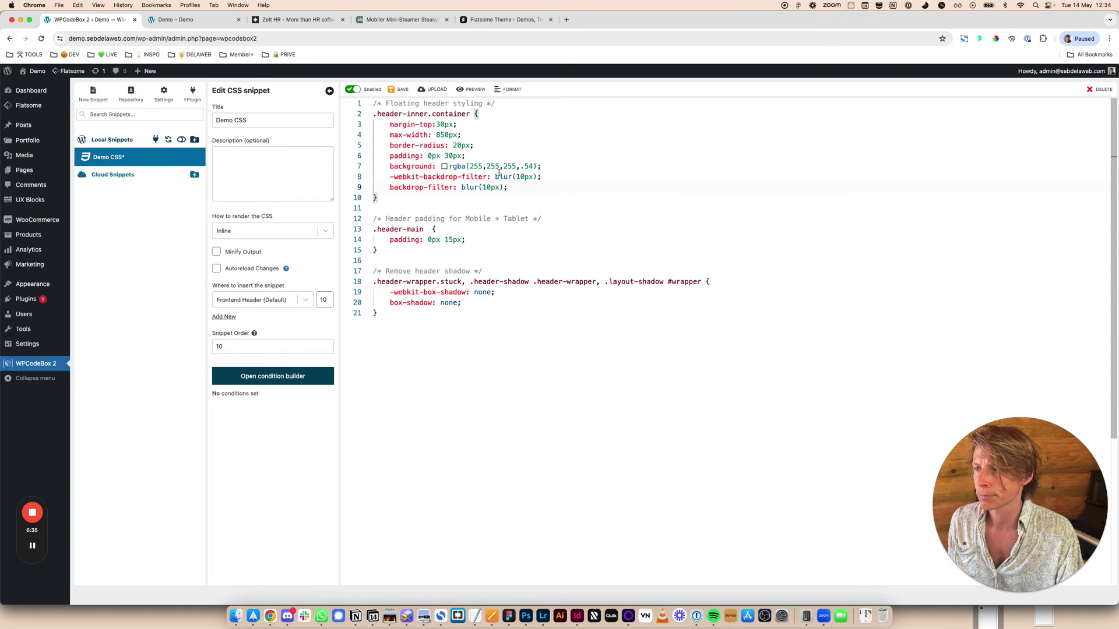
{"action": "left_click_drag", "start_coordinate": [510, 187], "coordinate": [385, 124]}
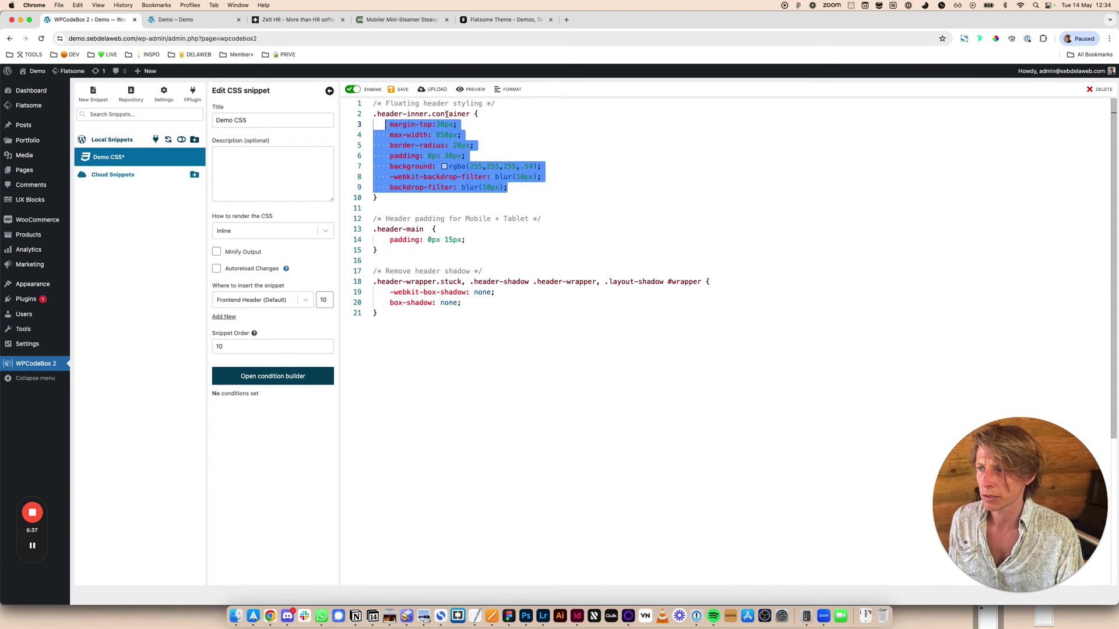
{"action": "mouse_move", "coordinate": [443, 114]}
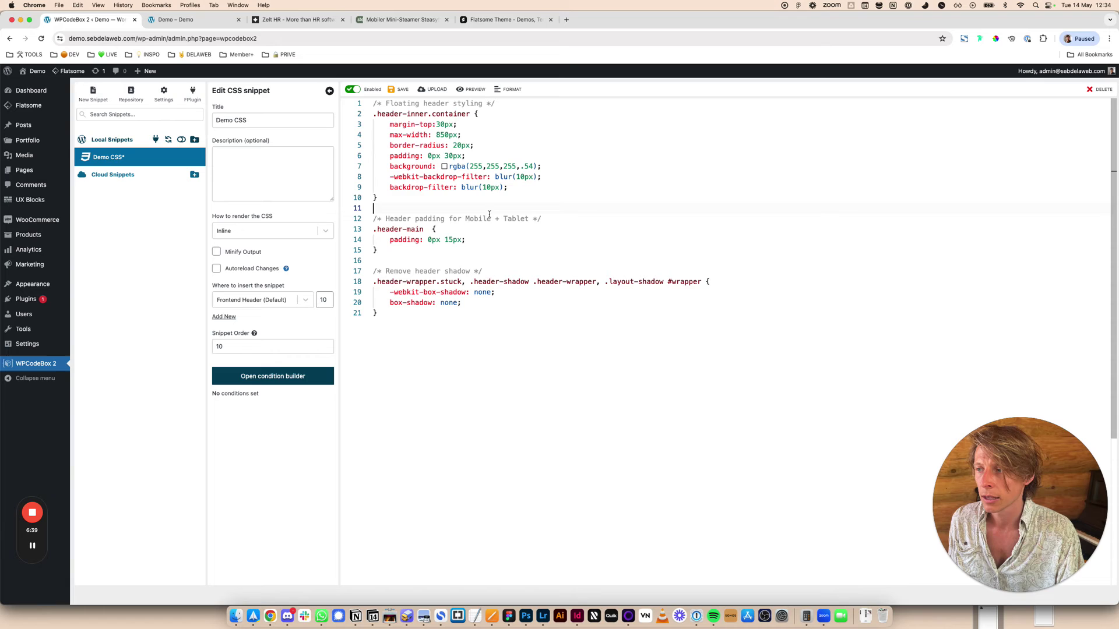
{"action": "left_click_drag", "start_coordinate": [422, 257], "coordinate": [374, 228]}
{"action": "left_click", "coordinate": [422, 257]}
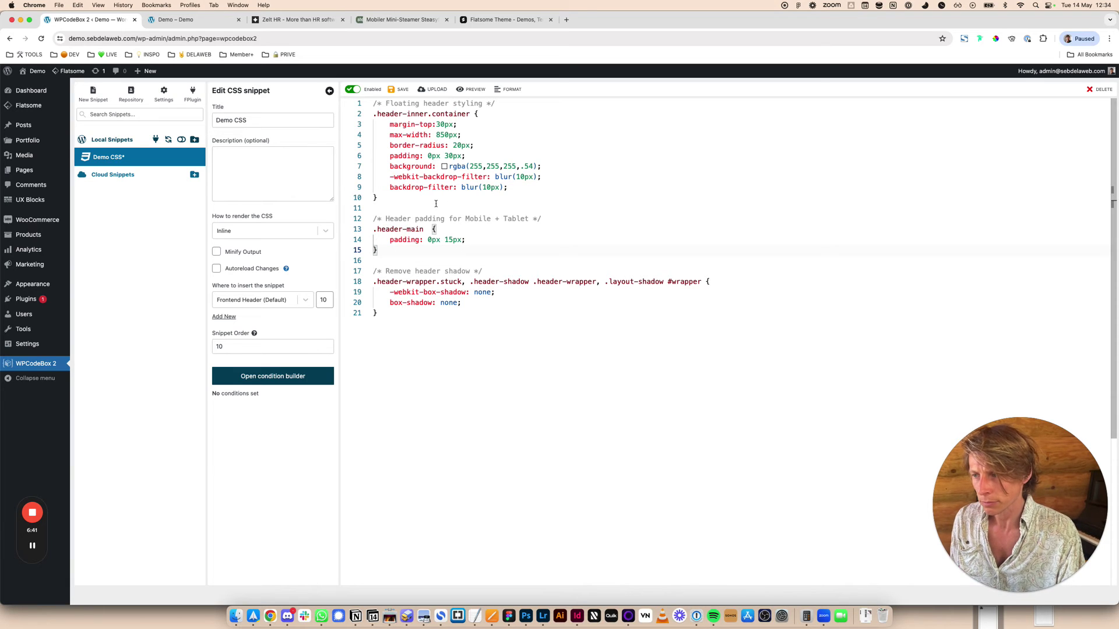
{"action": "left_click", "coordinate": [419, 220]}
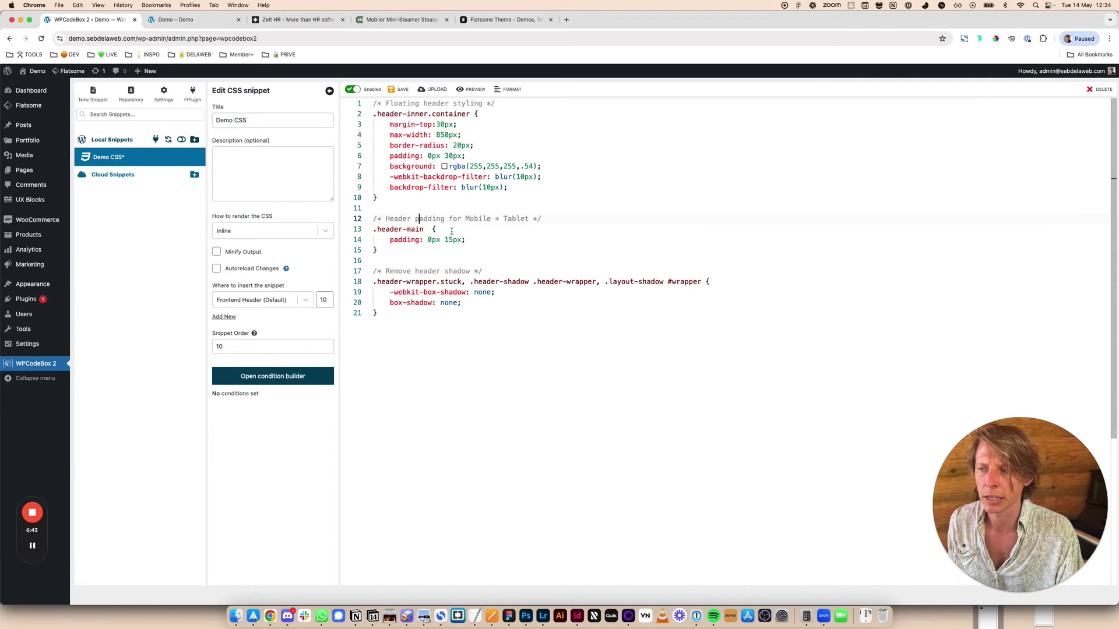
Delete the Header padding for Mobile + Tablet rule and check the reloaded page at 375px and full width.
{"action": "left_click_drag", "start_coordinate": [466, 251], "coordinate": [373, 219]}
{"action": "key", "text": "BackSpace"}
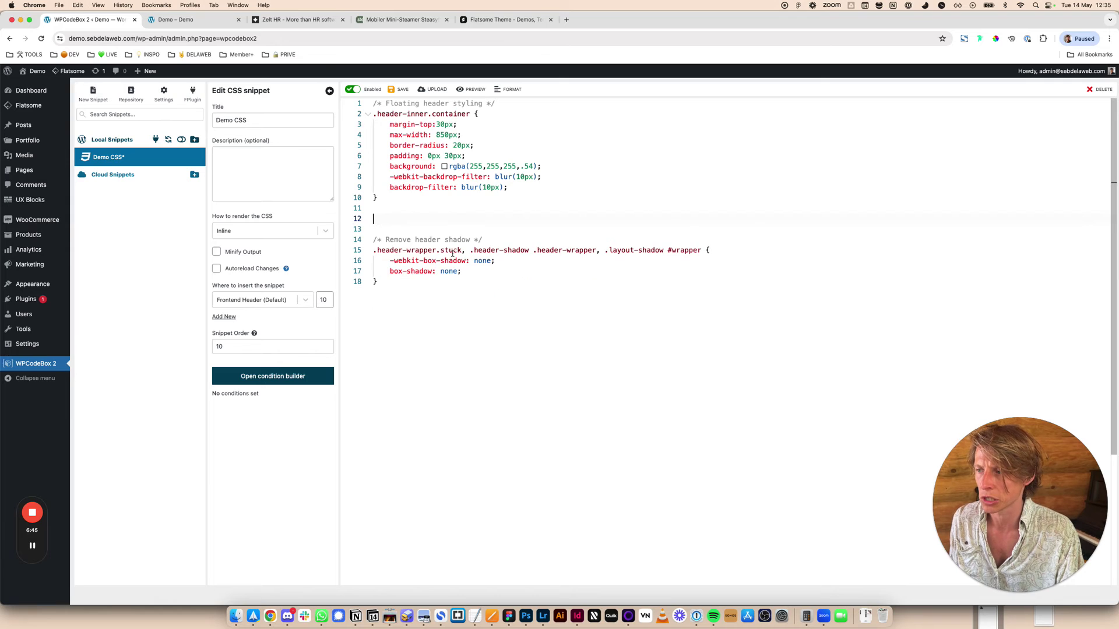
{"action": "key", "text": "super+2"}
{"action": "key", "text": "super+r"}
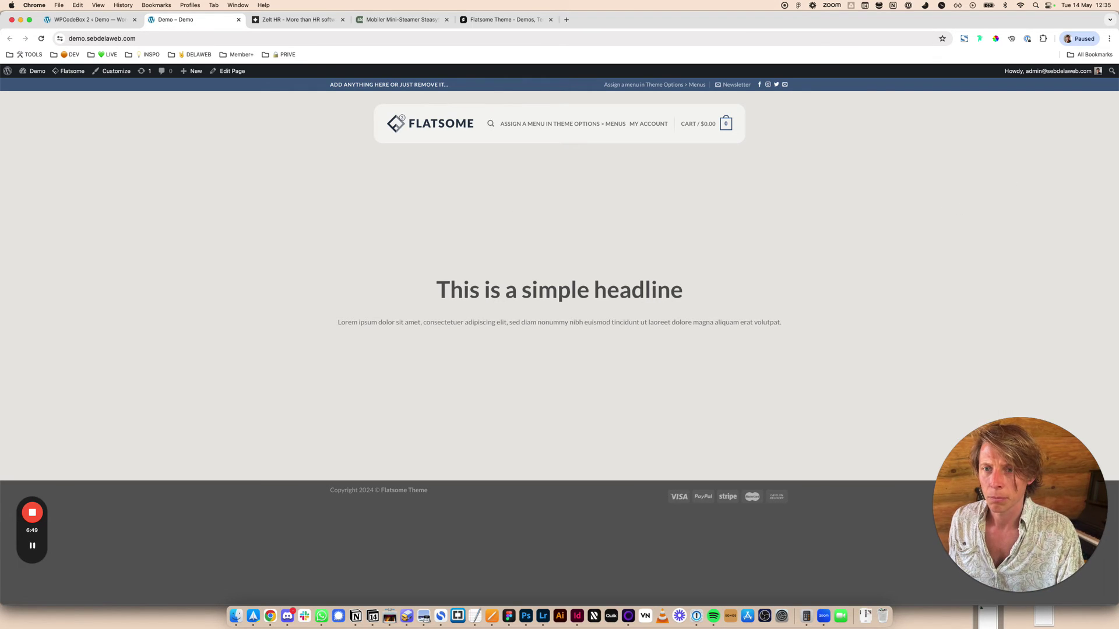
{"action": "key", "text": "ctrl+alt+1"}
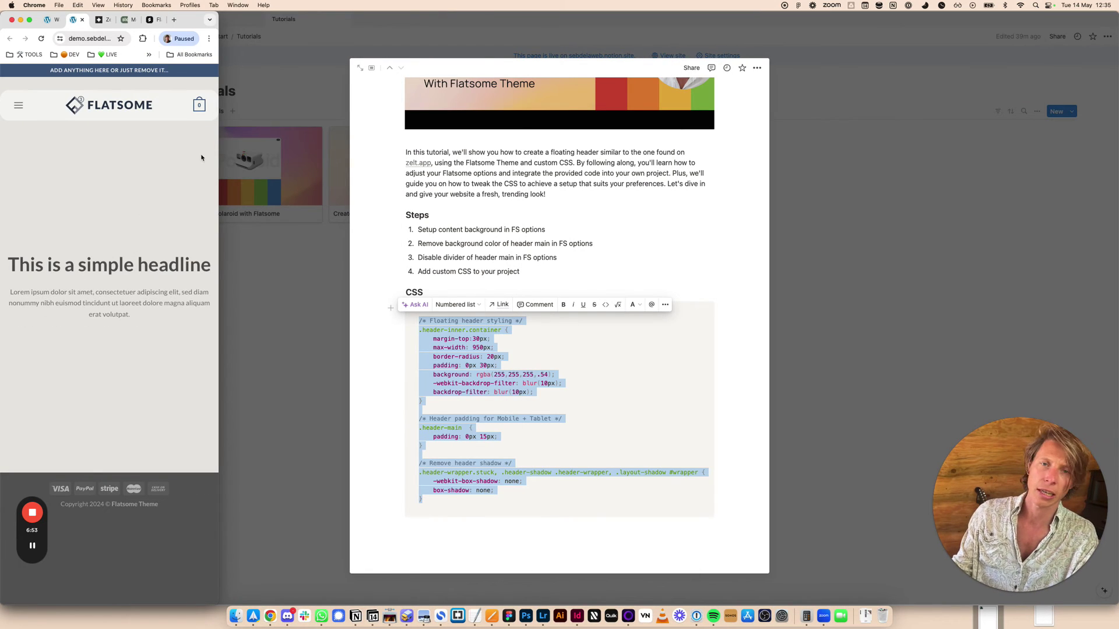
{"action": "left_click_drag", "start_coordinate": [219, 127], "coordinate": [1117, 151]}
Compare the snippet against the live header again at phone and full desktop widths.
{"action": "key", "text": "super+1"}
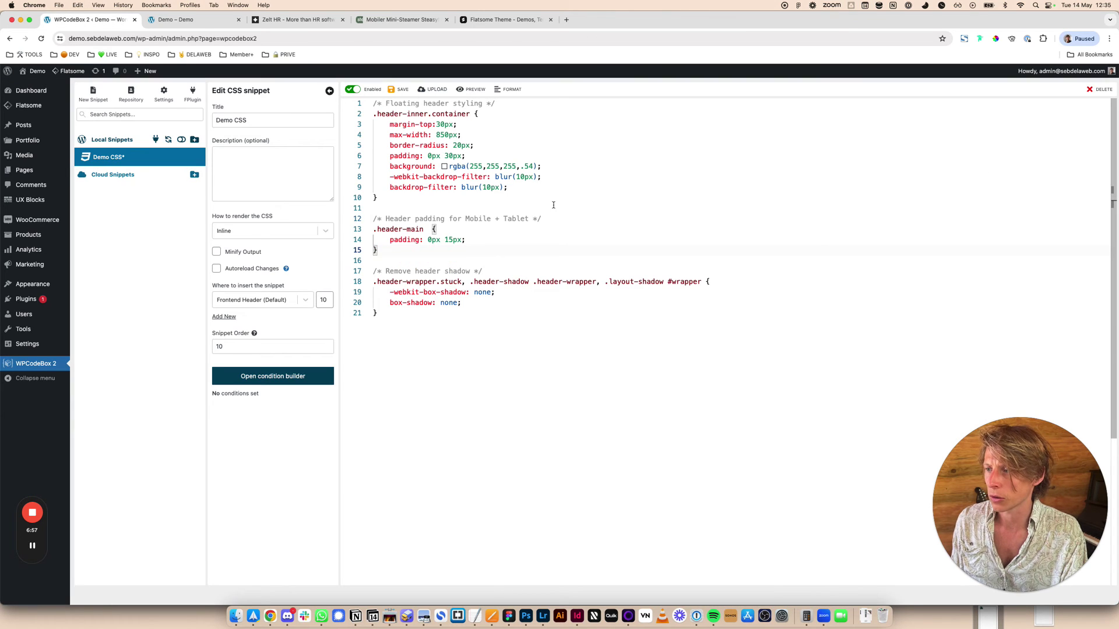
{"action": "left_click", "coordinate": [215, 19]}
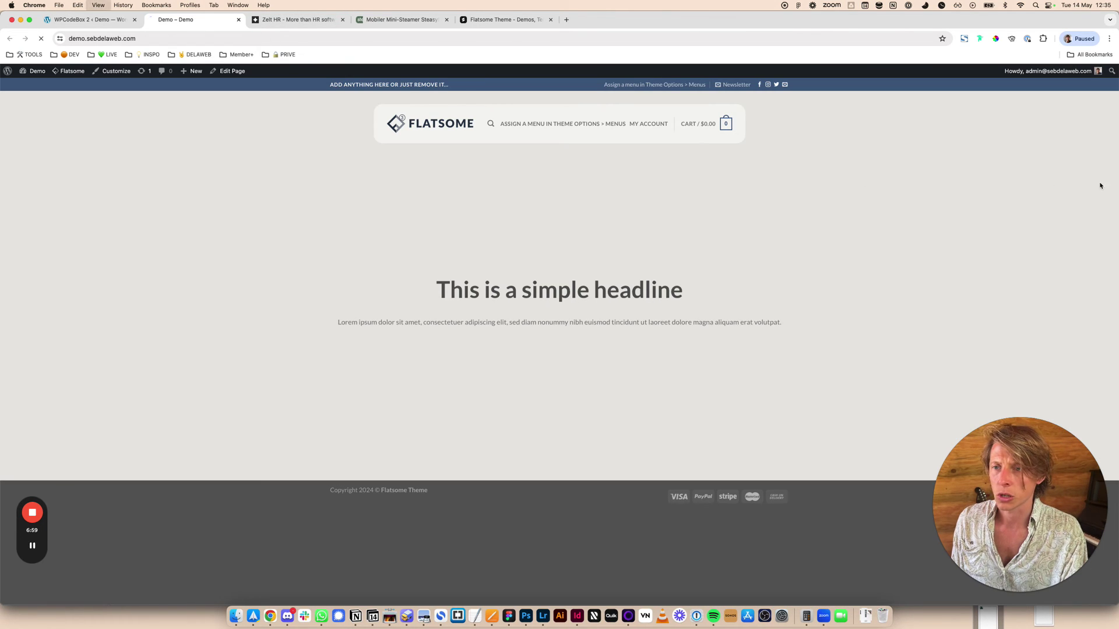
{"action": "left_click_drag", "start_coordinate": [1117, 177], "coordinate": [218, 116]}
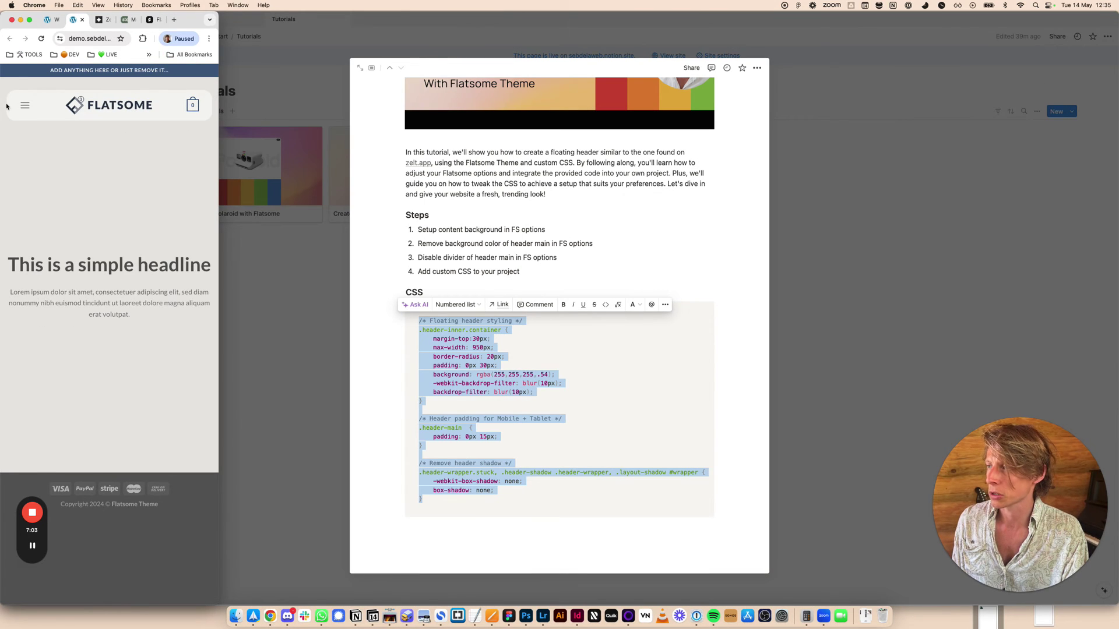
{"action": "left_click_drag", "start_coordinate": [220, 107], "coordinate": [1117, 117]}
{"action": "key", "text": "super+1"}
{"action": "left_click", "coordinate": [719, 166]}
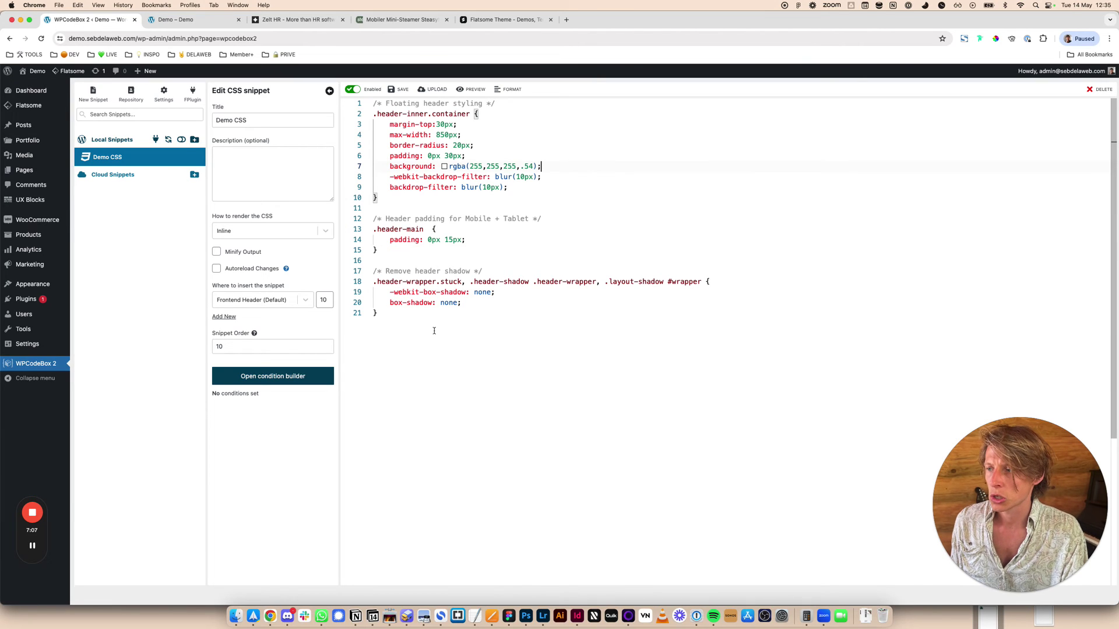
{"action": "left_click_drag", "start_coordinate": [461, 218], "coordinate": [415, 219]}
{"action": "left_click", "coordinate": [420, 327]}
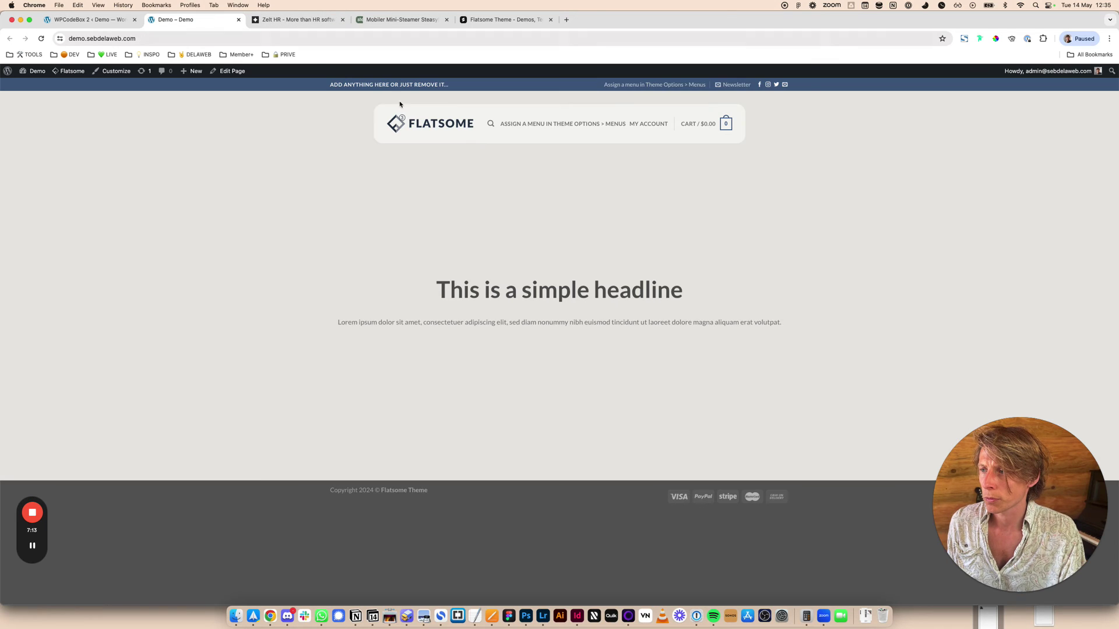
{"action": "left_click", "coordinate": [174, 19]}
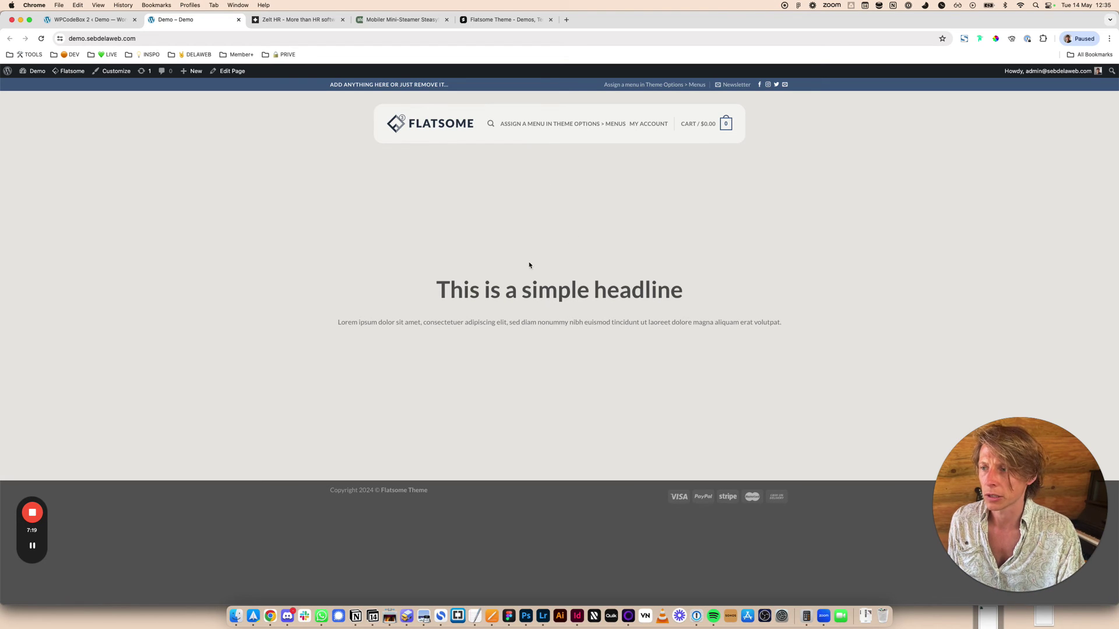
In UX Builder, add a Gap element with Height 1000 to the home page, save, and exit.
{"action": "left_click", "coordinate": [236, 85]}
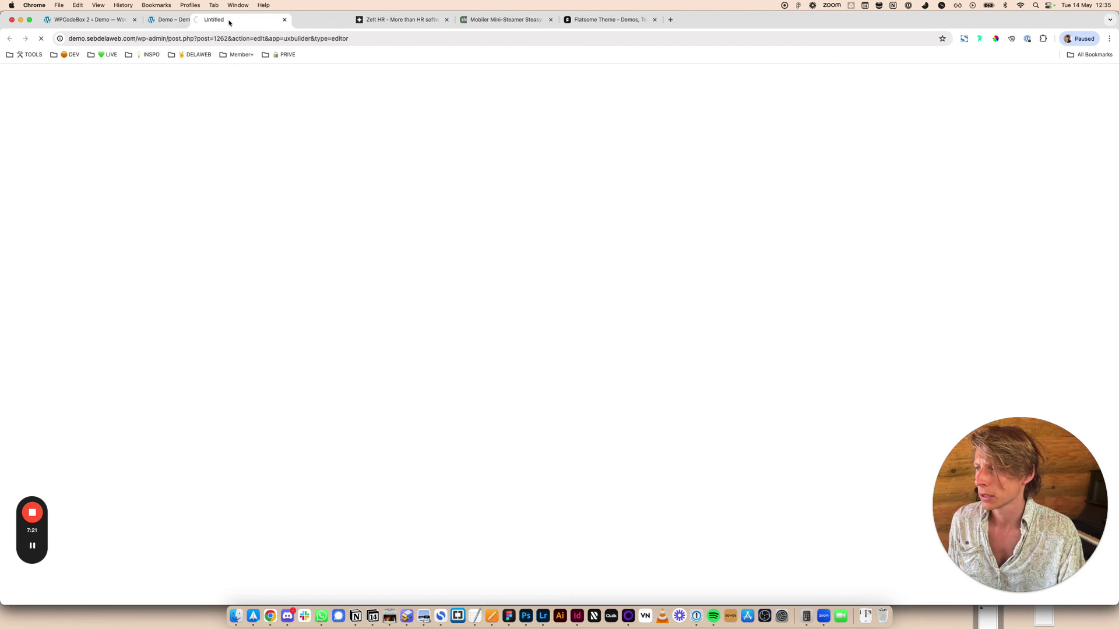
{"action": "left_click_drag", "start_coordinate": [229, 23], "coordinate": [230, 23]}
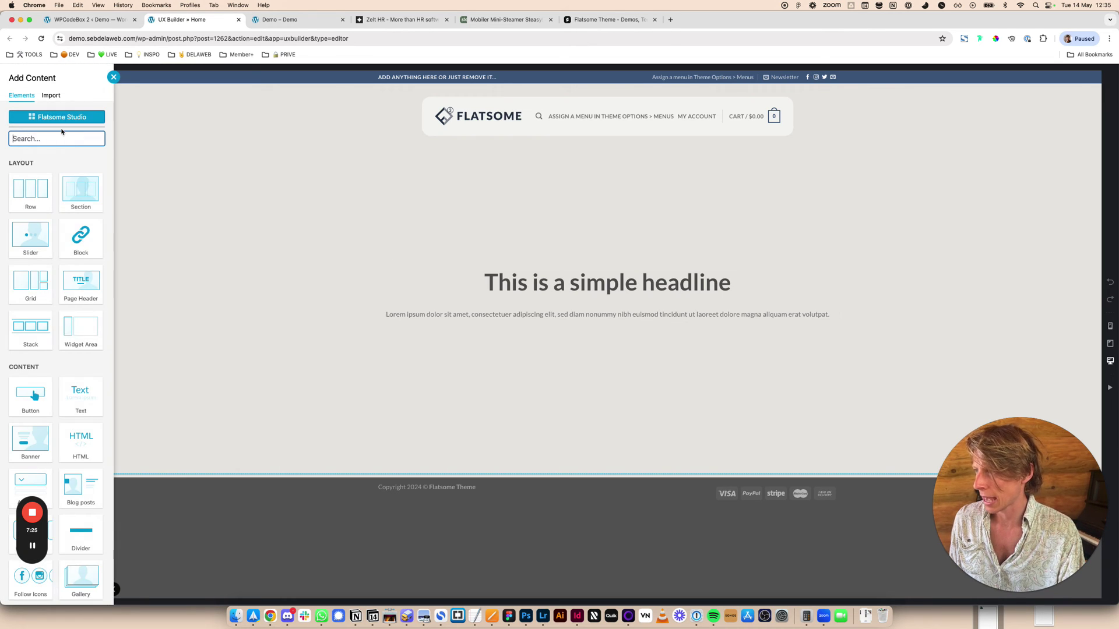
{"action": "type", "text": "gap"}
{"action": "left_click", "coordinate": [35, 192]}
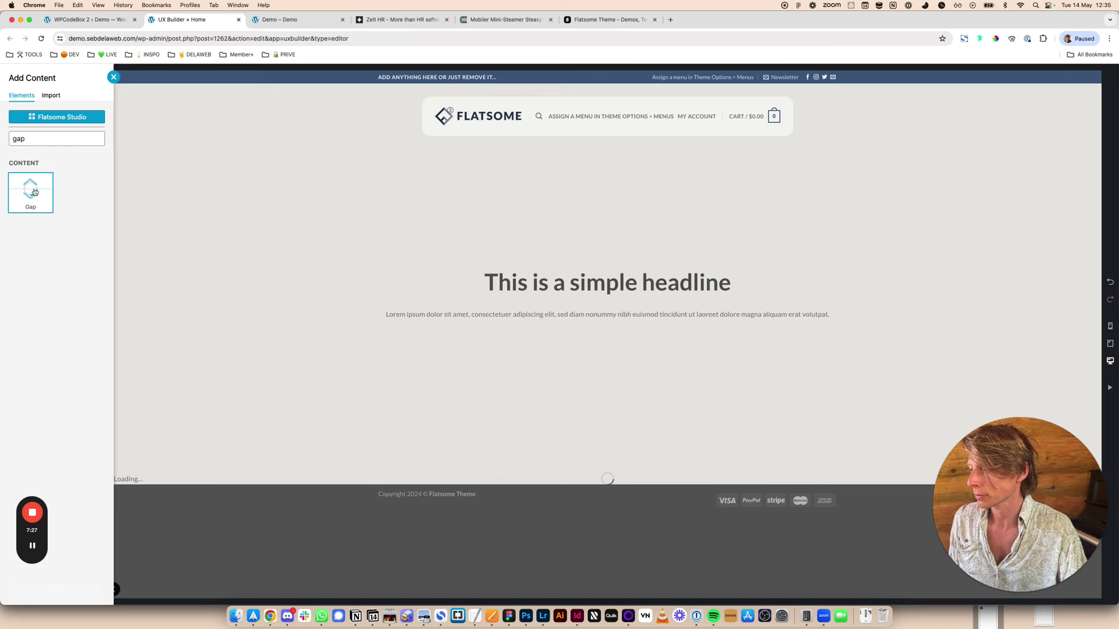
{"action": "type", "text": "100"}
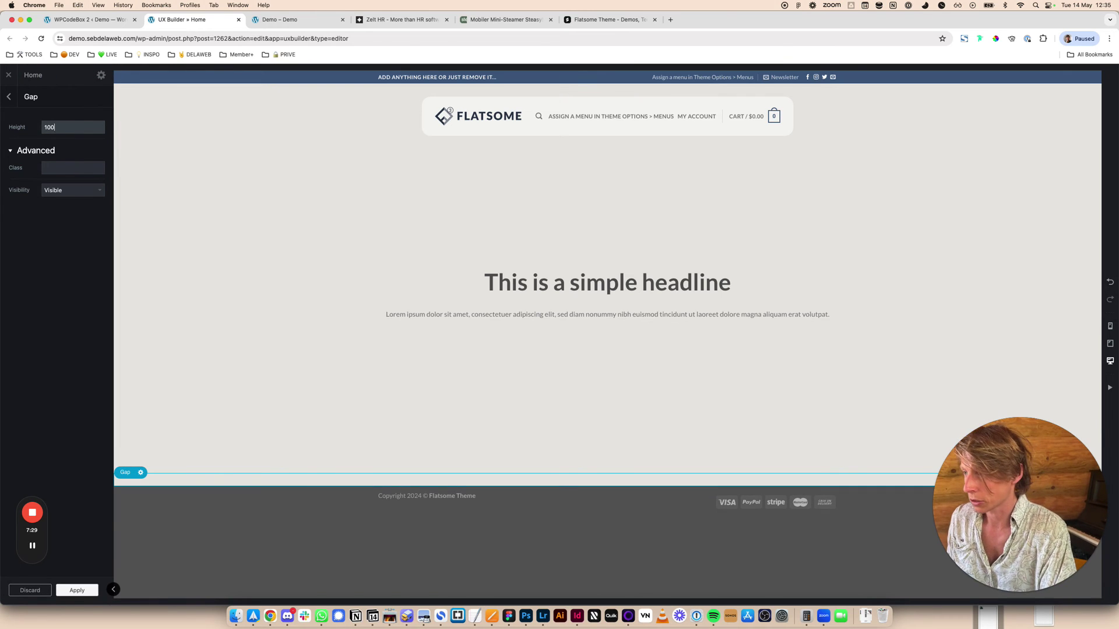
{"action": "type", "text": "0"}
{"action": "left_click", "coordinate": [70, 588]}
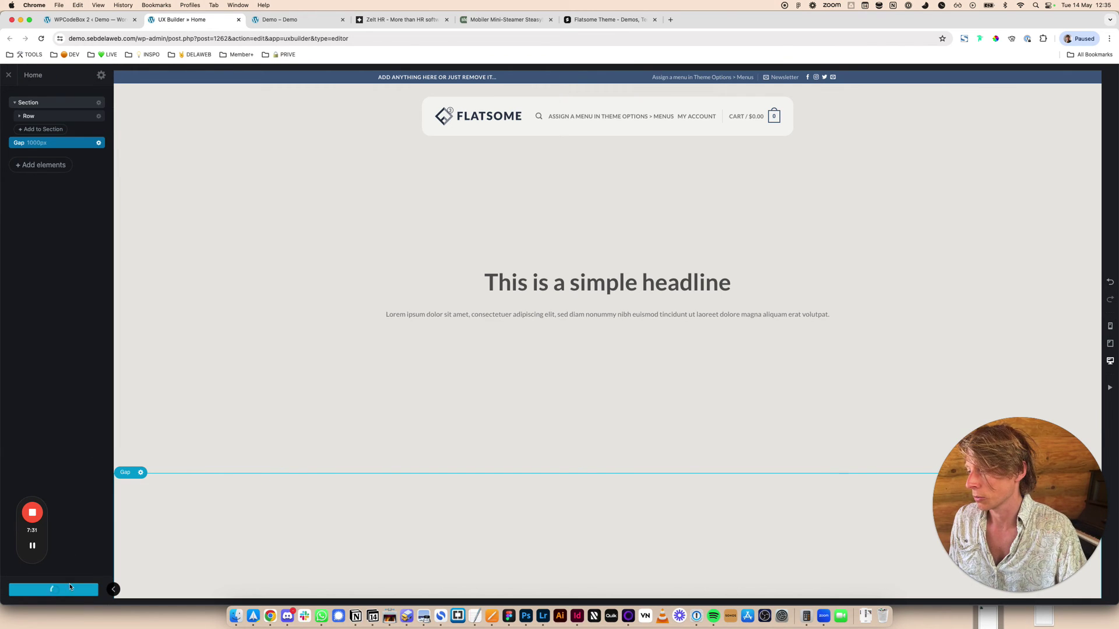
{"action": "left_click", "coordinate": [9, 75]}
{"action": "left_click", "coordinate": [620, 94]}
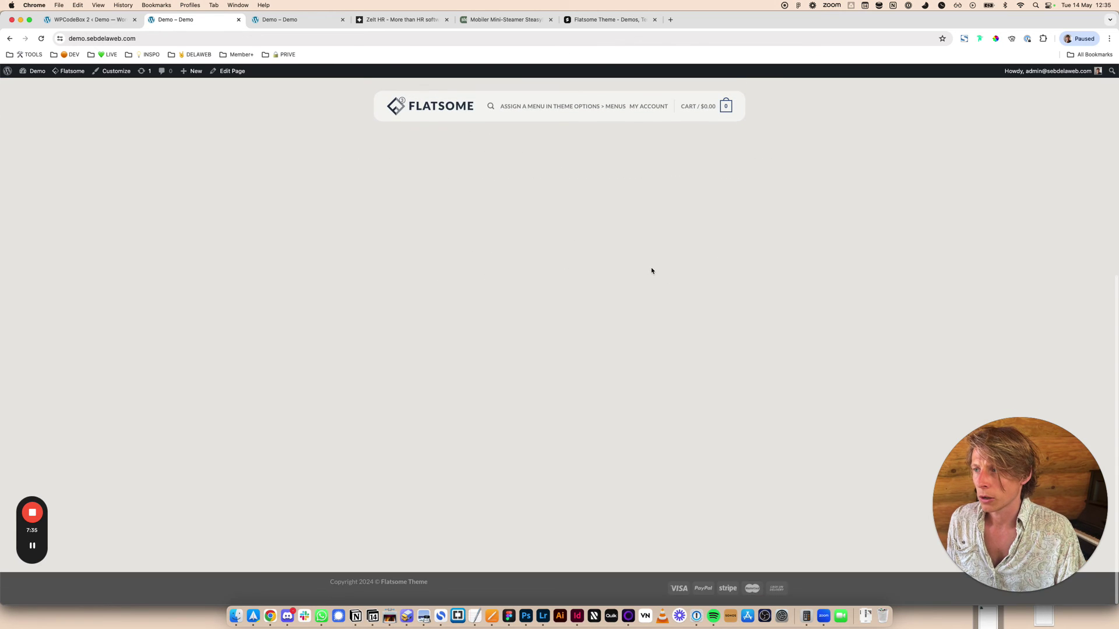
Delete the header-shadow removal block and preview the demo page without it.
{"action": "left_click", "coordinate": [87, 20]}
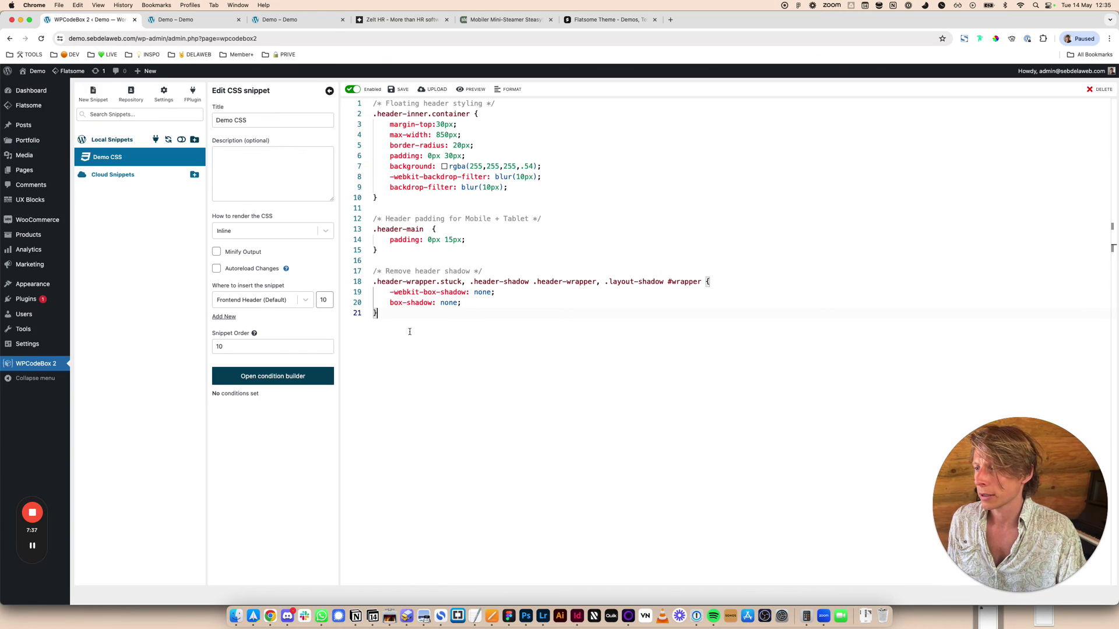
{"action": "left_click_drag", "start_coordinate": [378, 314], "coordinate": [371, 272]}
{"action": "key", "text": "BackSpace"}
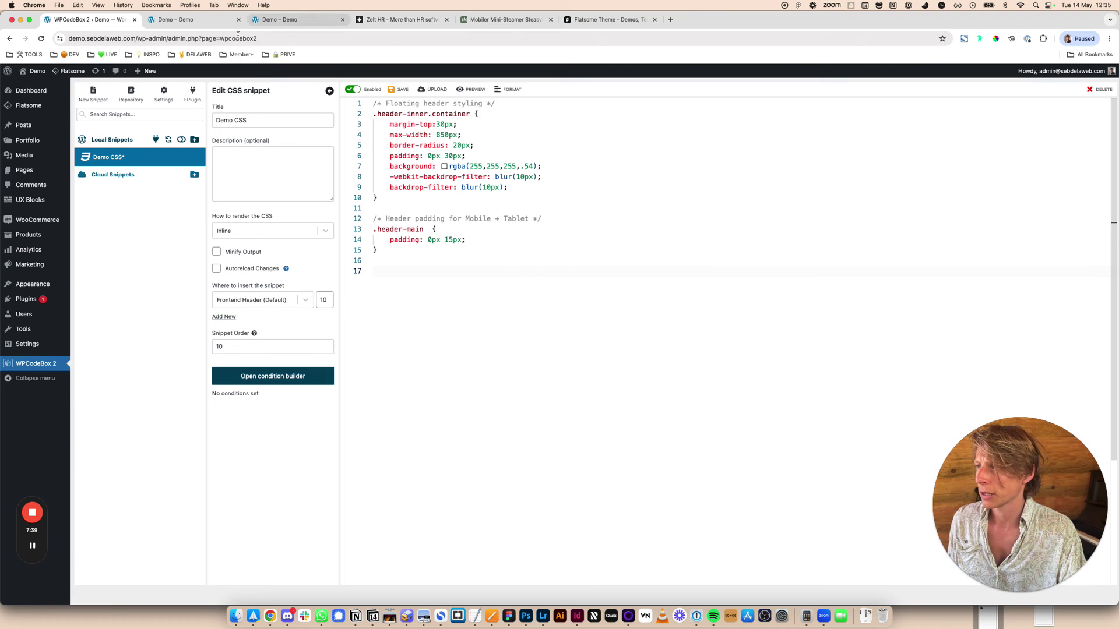
{"action": "left_click", "coordinate": [301, 19]}
{"action": "scroll", "coordinate": [623, 244], "scroll_direction": "down", "scroll_amount": 5}
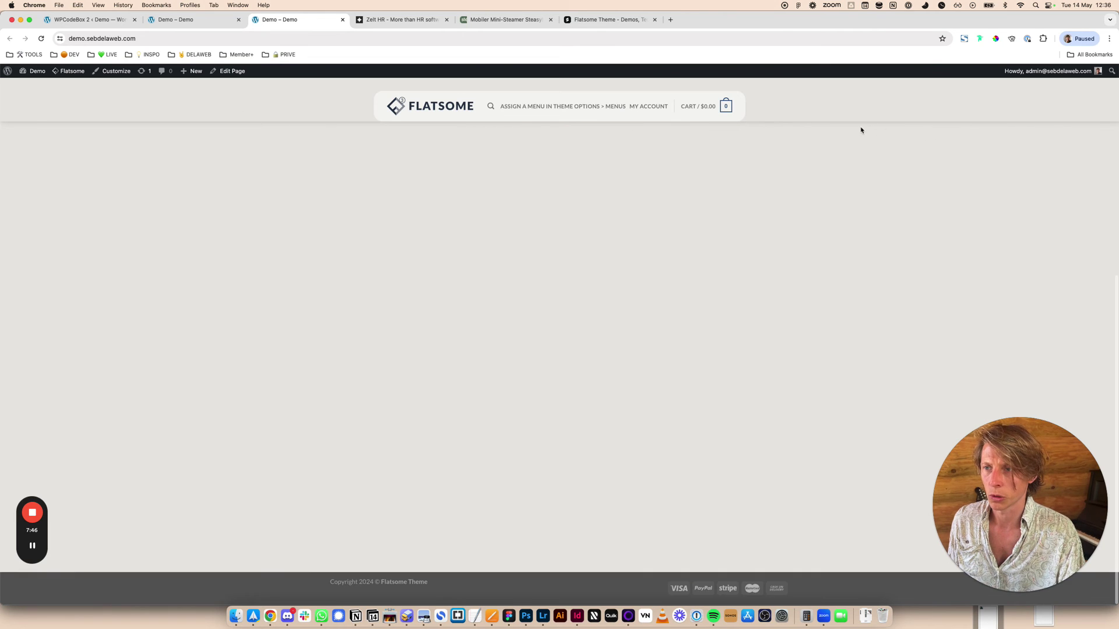
{"action": "scroll", "coordinate": [850, 146], "scroll_direction": "up", "scroll_amount": 5}
Restore the header-shadow rules, save the snippet, and reload the demo page.
{"action": "key", "text": "super+1"}
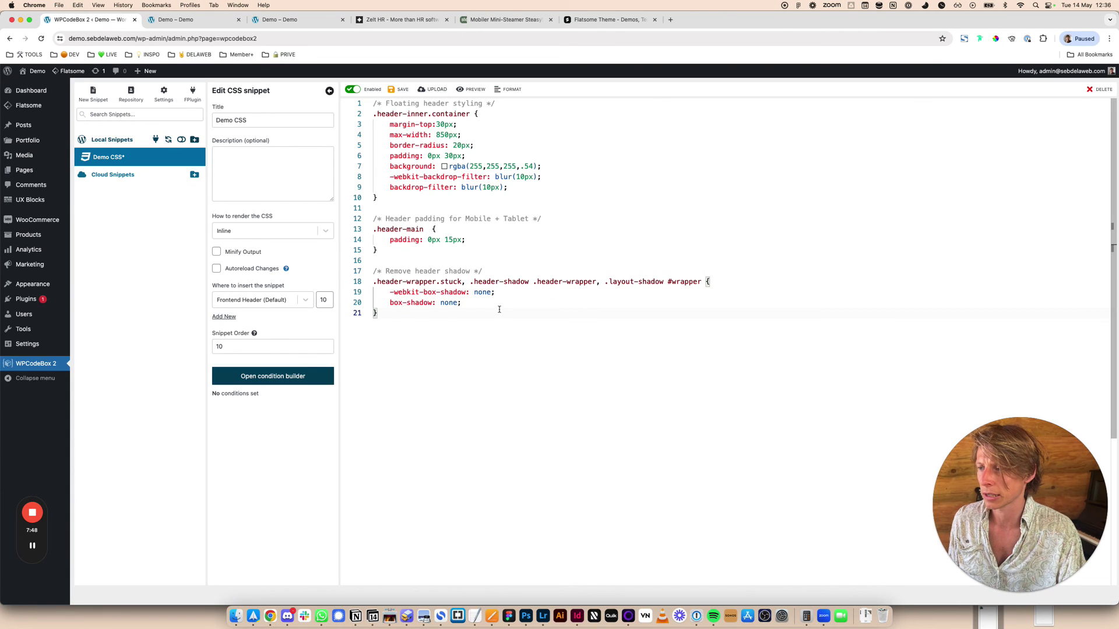
{"action": "key", "text": "super+s"}
{"action": "key", "text": "super+3"}
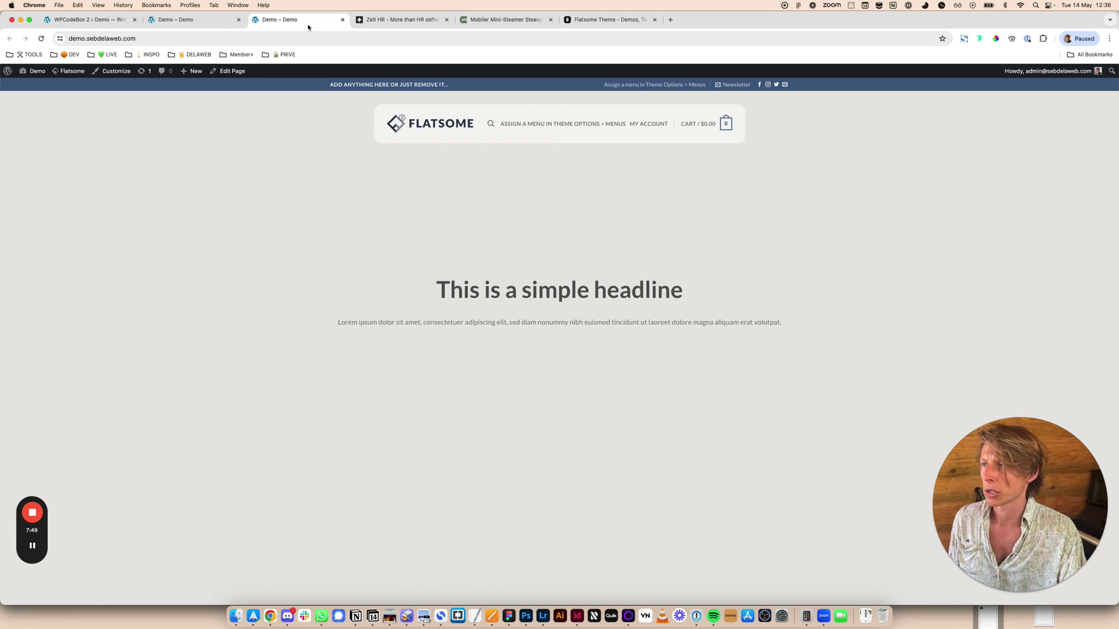
{"action": "key", "text": "super+r"}
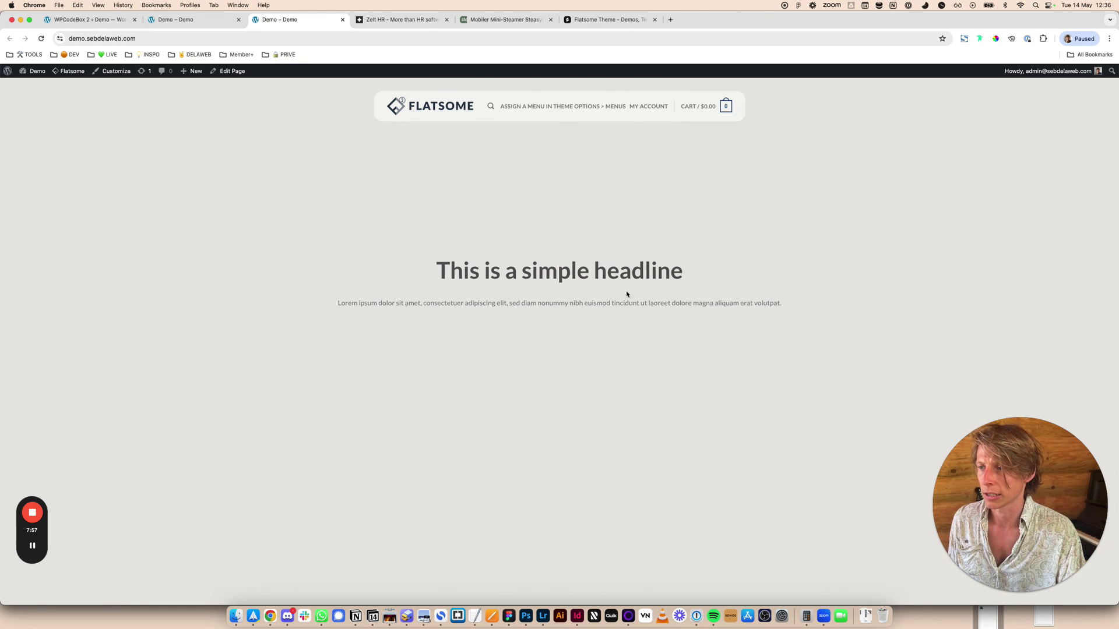
{"action": "scroll", "coordinate": [637, 334], "scroll_direction": "up", "scroll_amount": 1}
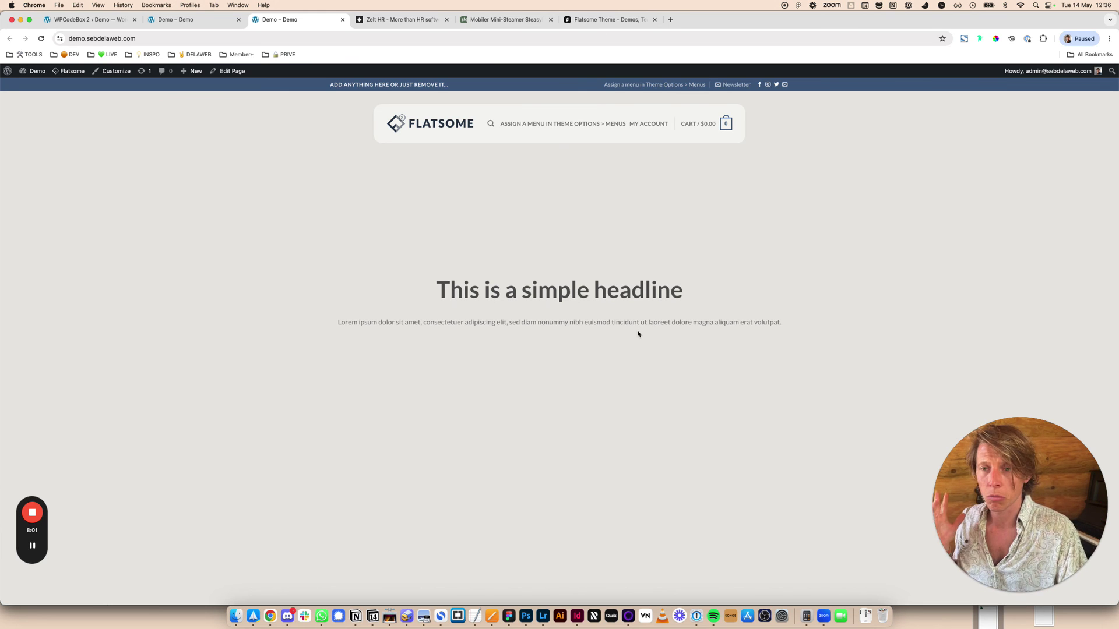
{"action": "left_click", "coordinate": [87, 19]}
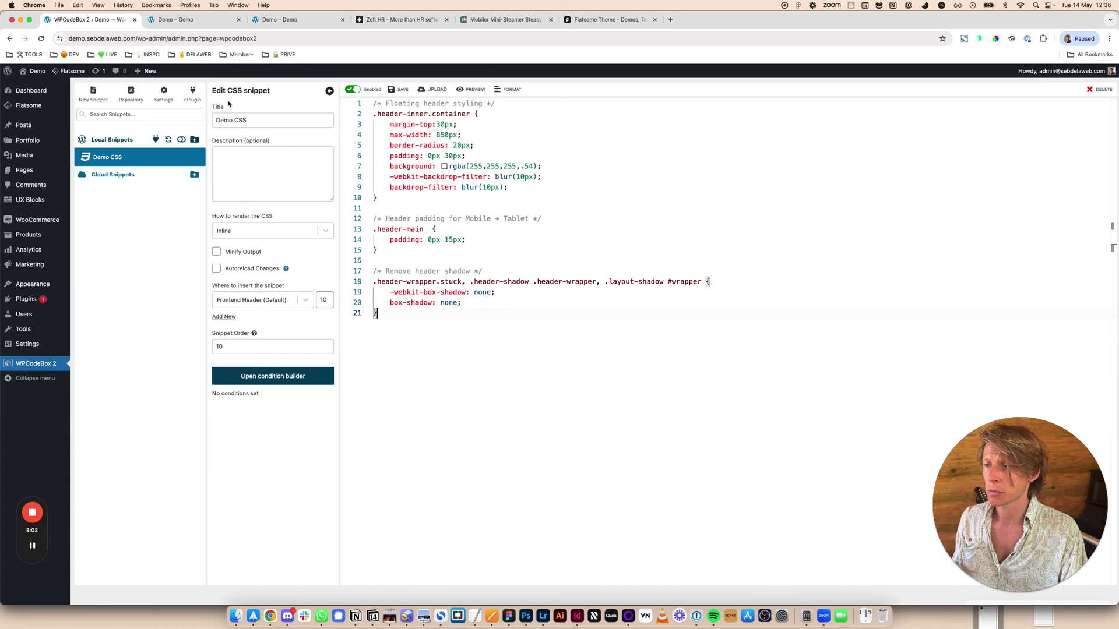
Scroll the live demo page down and back up to watch the pinned floating header.
{"action": "left_click", "coordinate": [492, 241]}
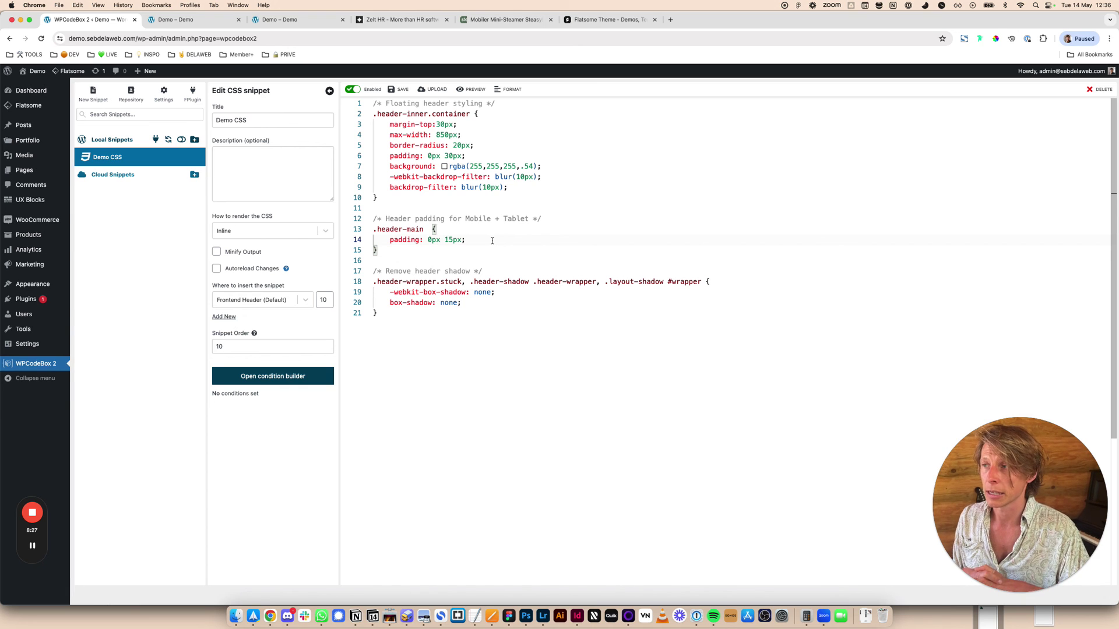
{"action": "left_click", "coordinate": [292, 24]}
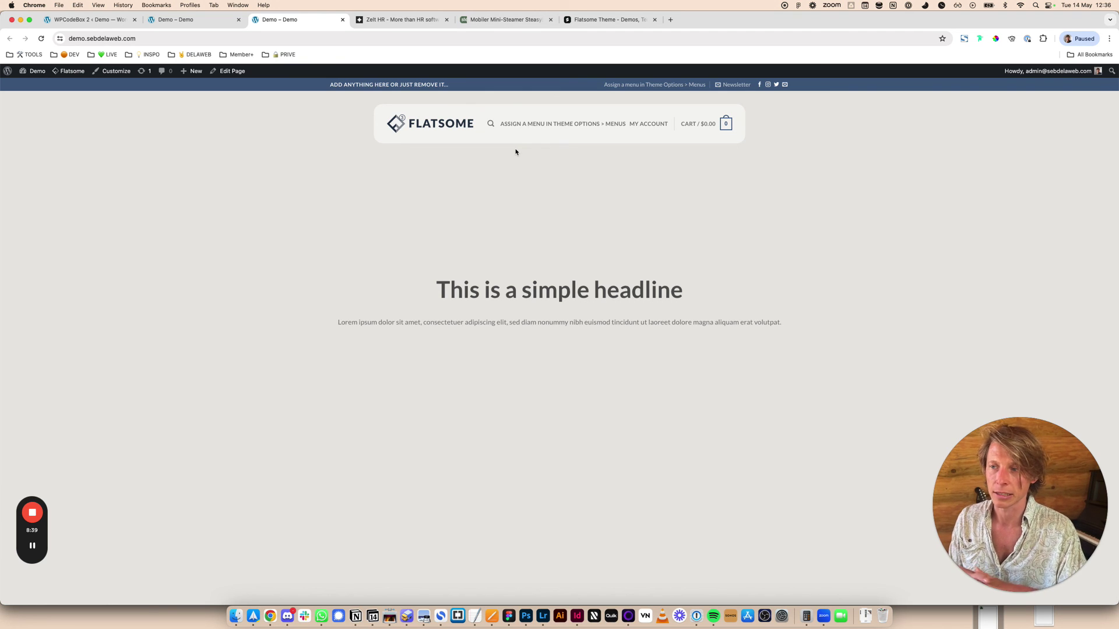
{"action": "scroll", "coordinate": [587, 262], "scroll_direction": "down", "scroll_amount": 10}
{"action": "scroll", "coordinate": [592, 272], "scroll_direction": "up", "scroll_amount": 9}
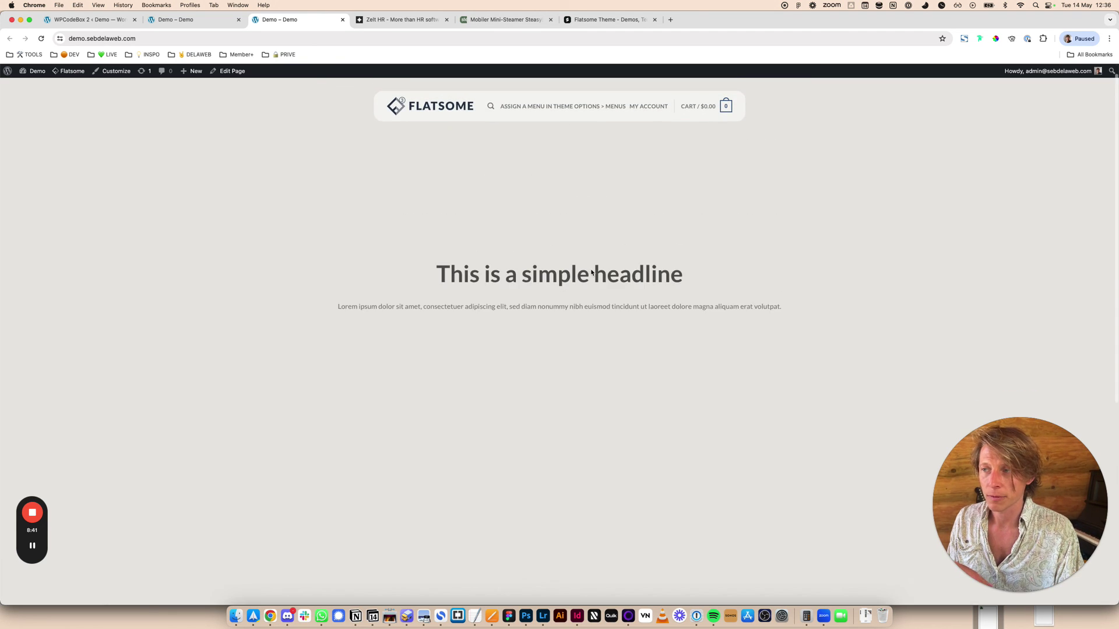
{"action": "scroll", "coordinate": [592, 272], "scroll_direction": "up", "scroll_amount": 1}
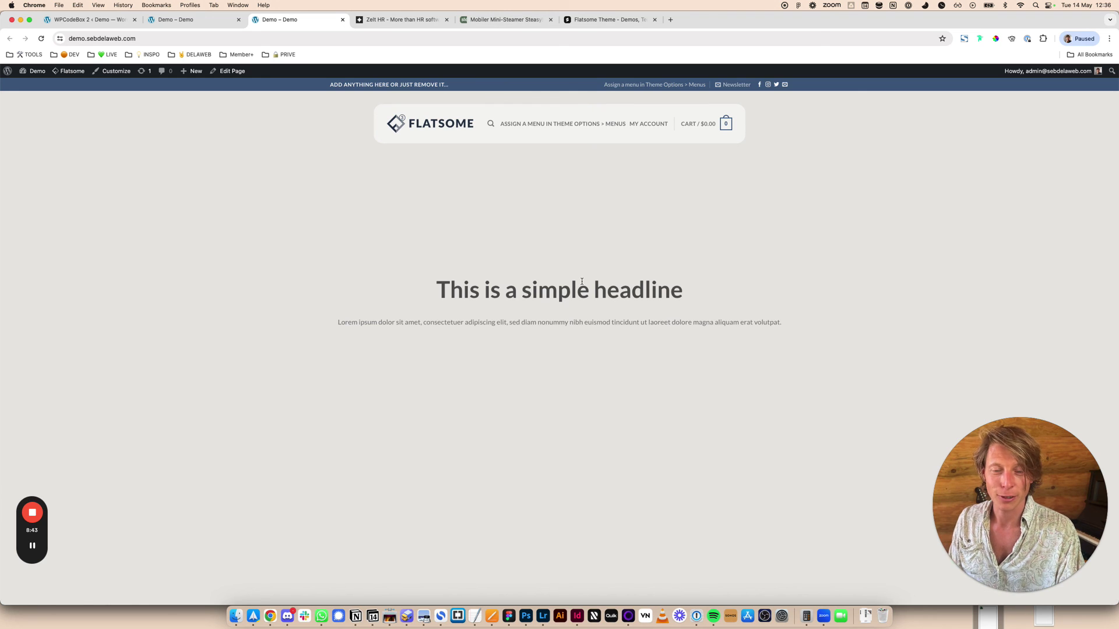